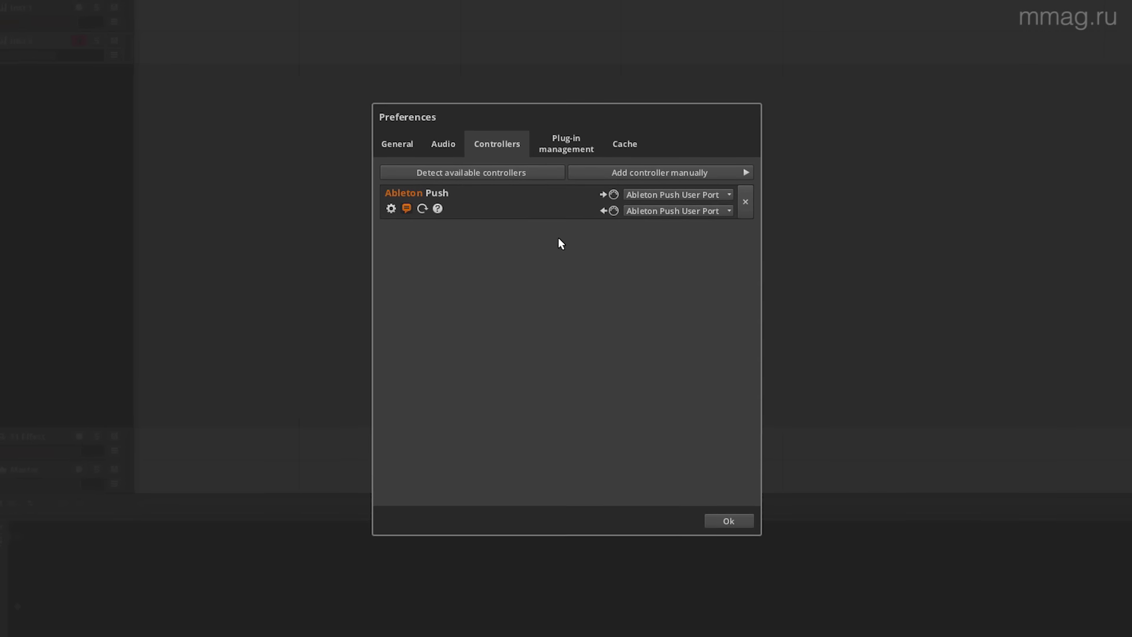
Review the Ableton Push controller's settings in the preferences, and show the Studio I/O section with the Push assignments.
click(392, 209)
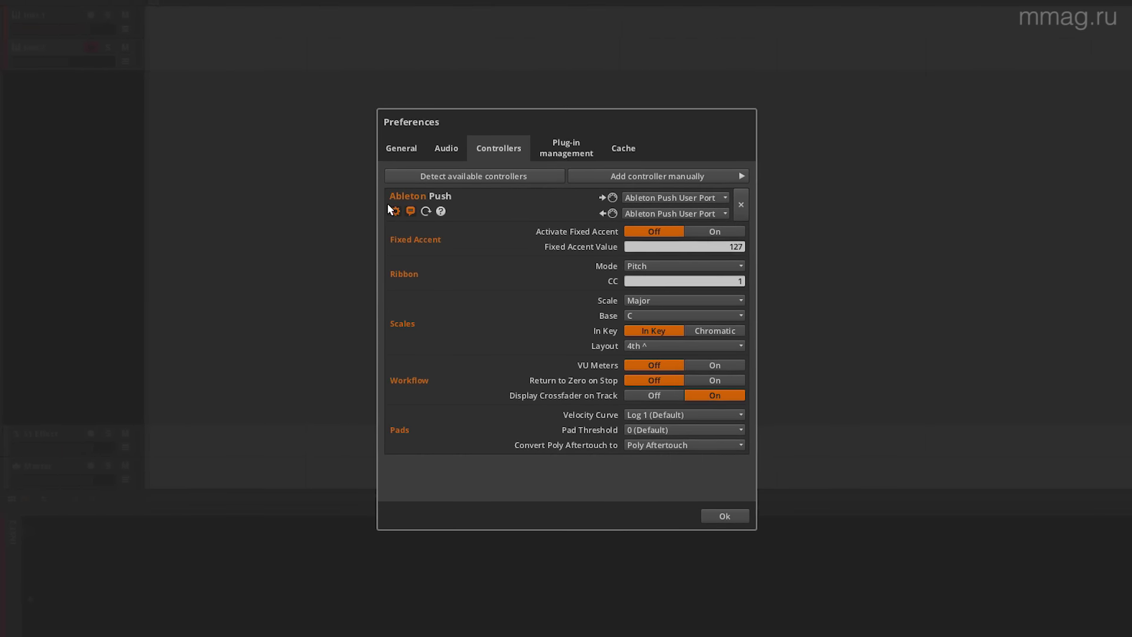
click(695, 480)
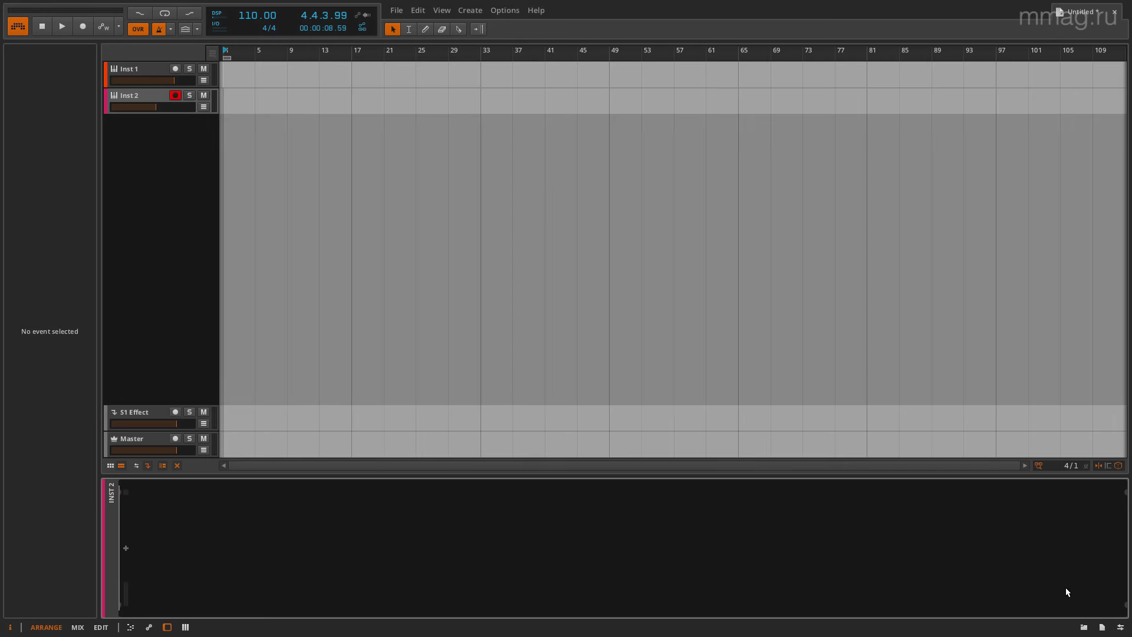
click(1119, 627)
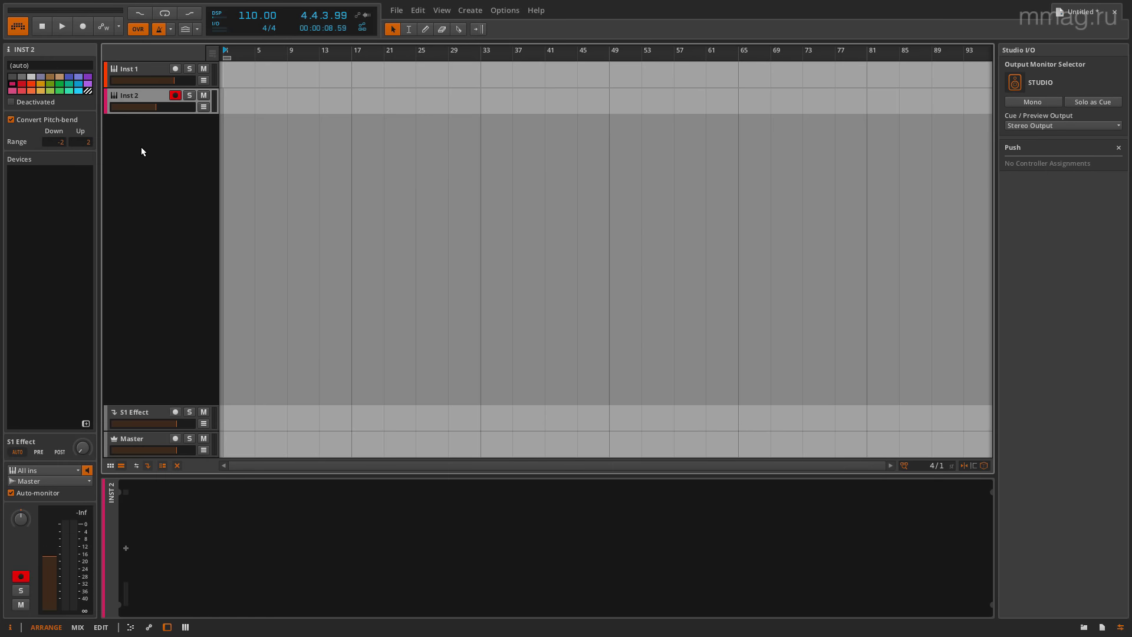
click(265, 122)
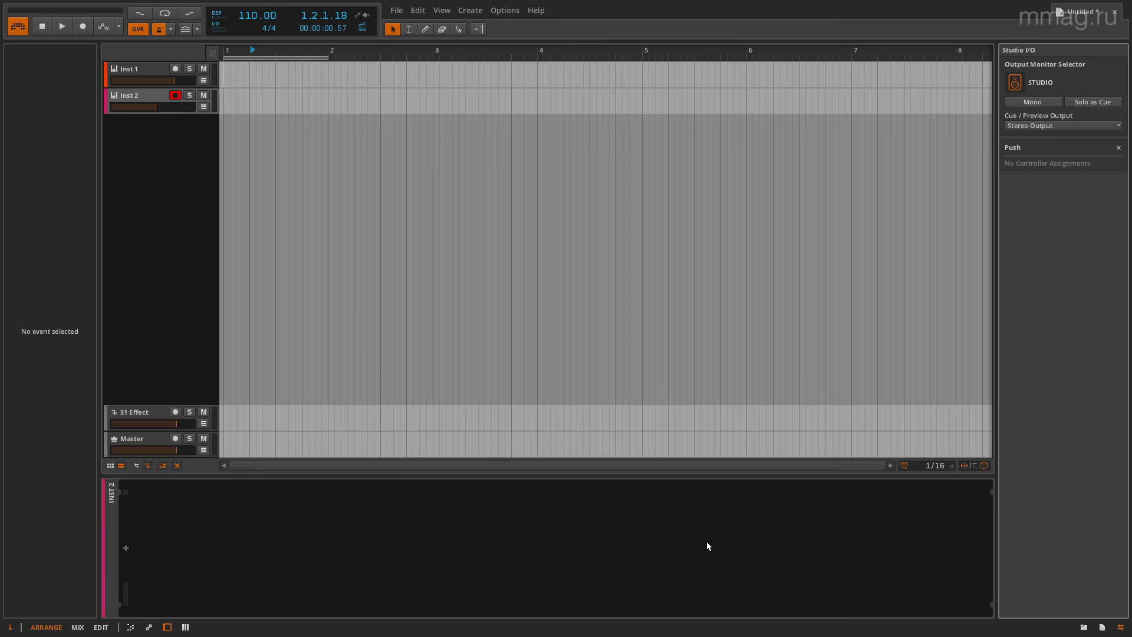
Add a Polysynth to the Inst 2 track and show its macro controls.
click(125, 551)
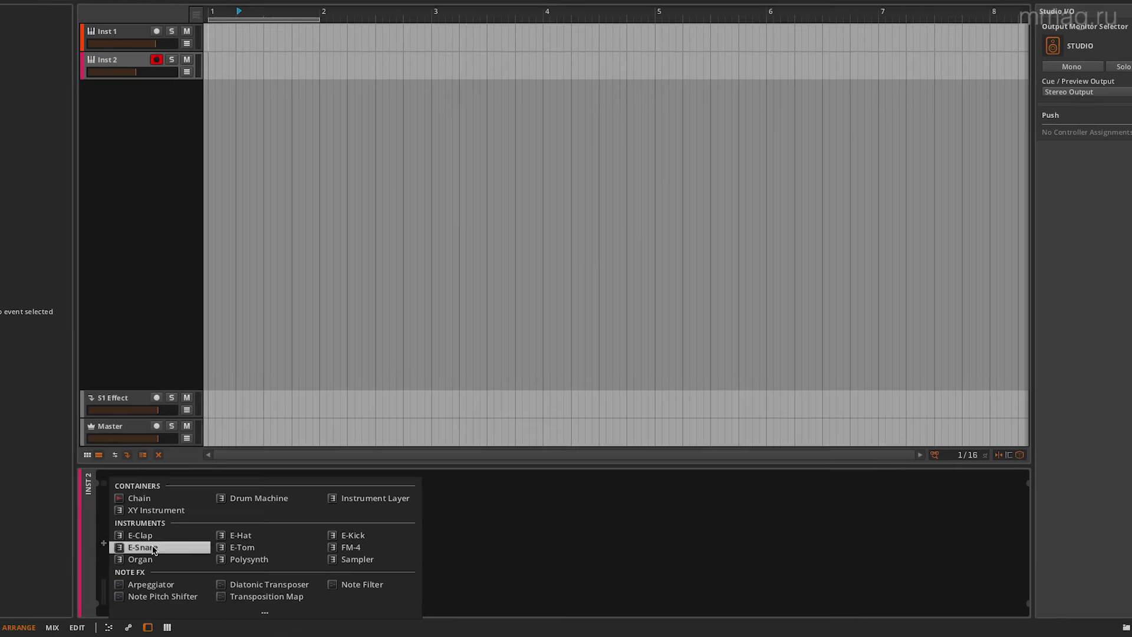
double_click(289, 523)
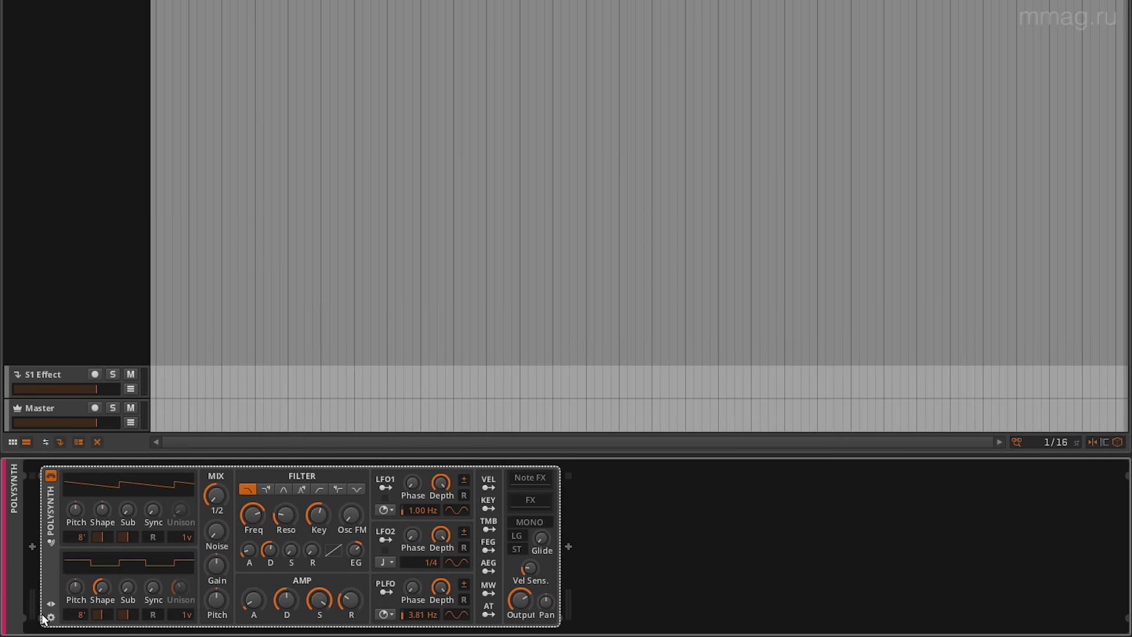
click(51, 603)
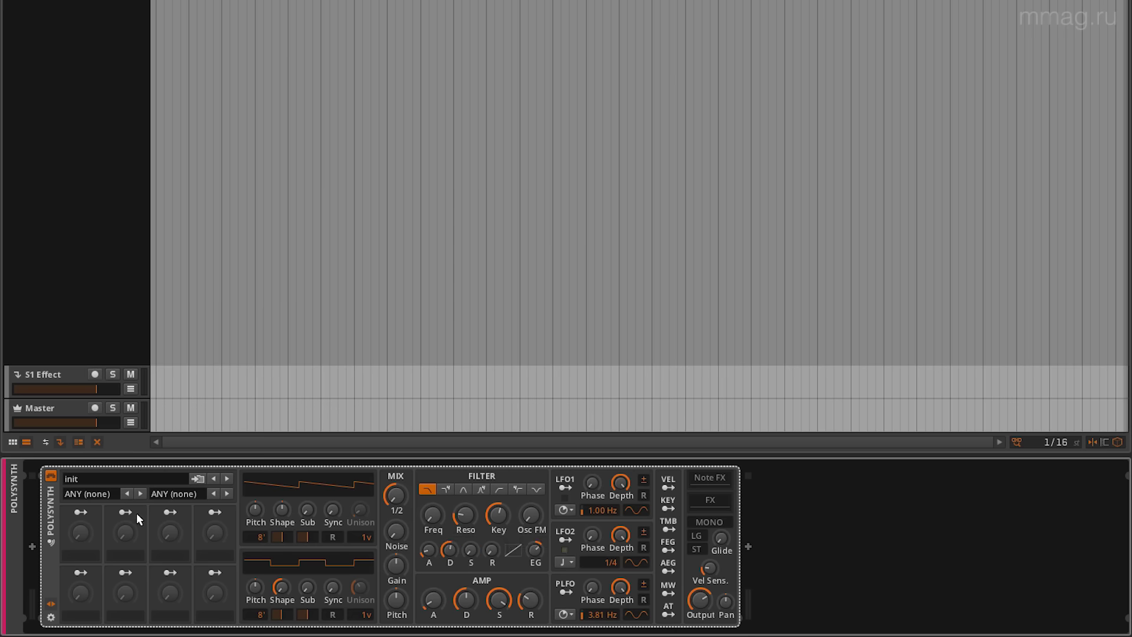
Map the Polysynth's first two macros to filter Freq and Reso, and turn the Freq macro up to maximum.
click(90, 512)
click(433, 515)
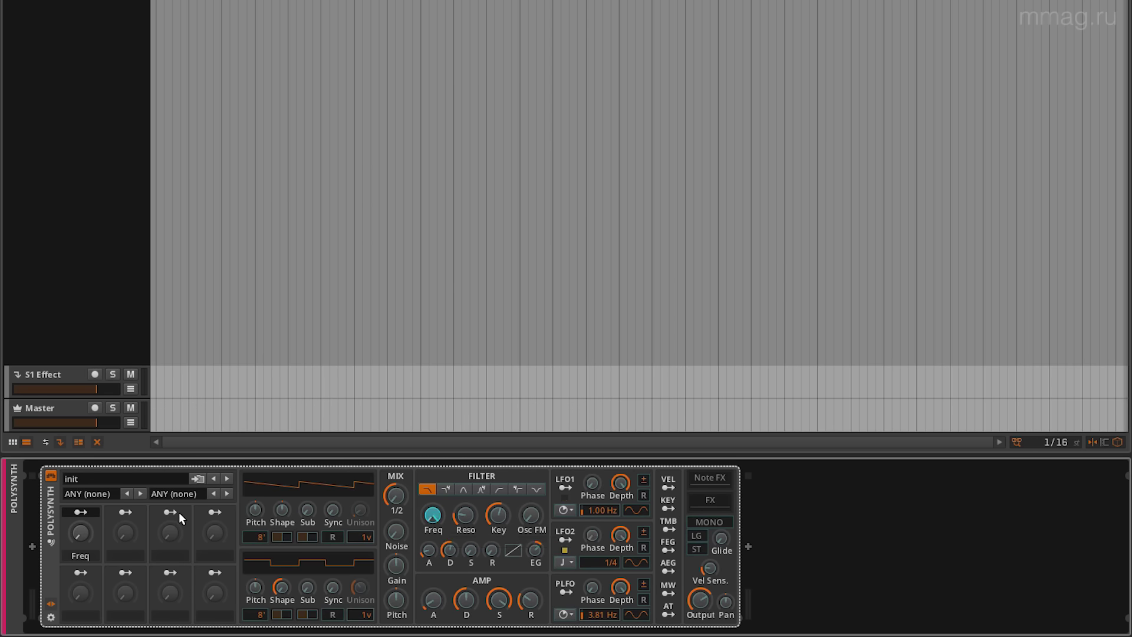
click(118, 512)
click(466, 514)
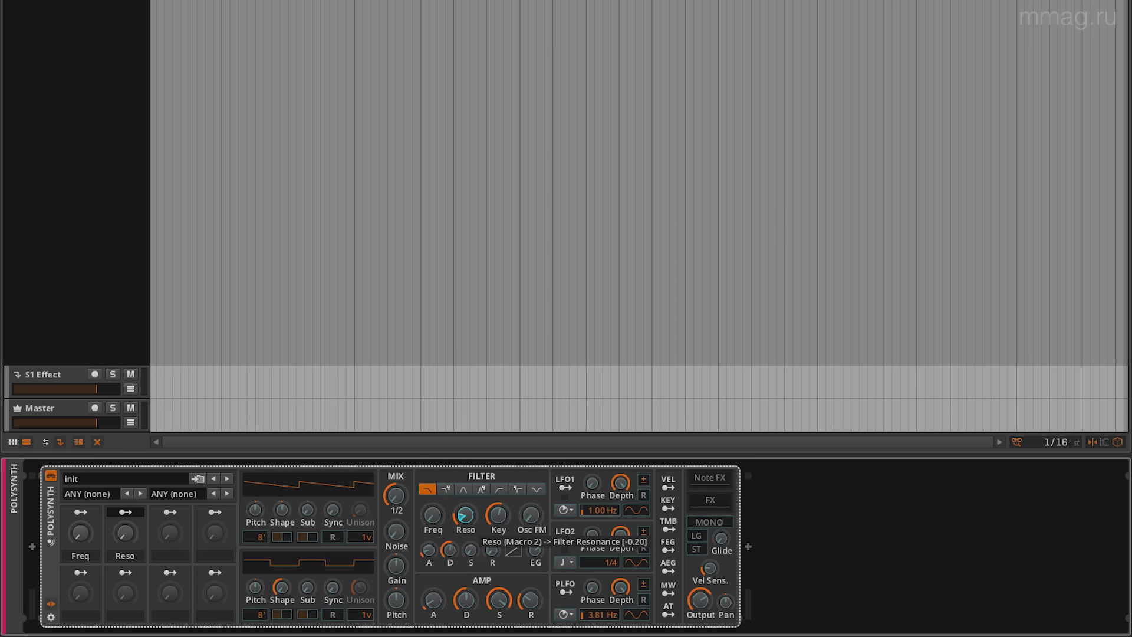
click(133, 512)
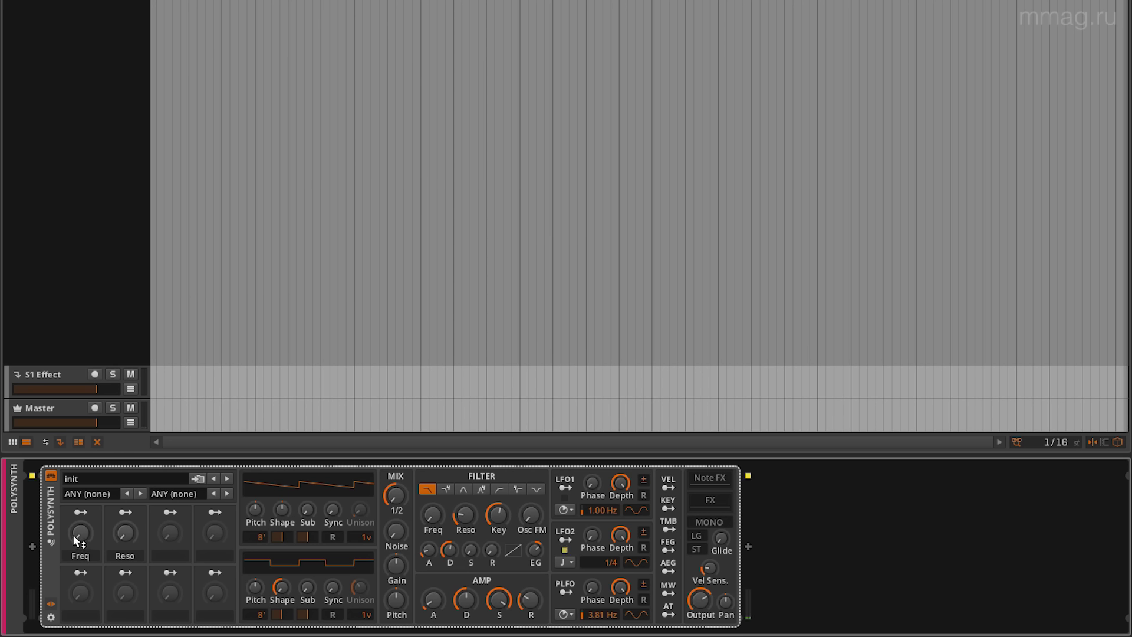
drag(72, 534, 73, 454)
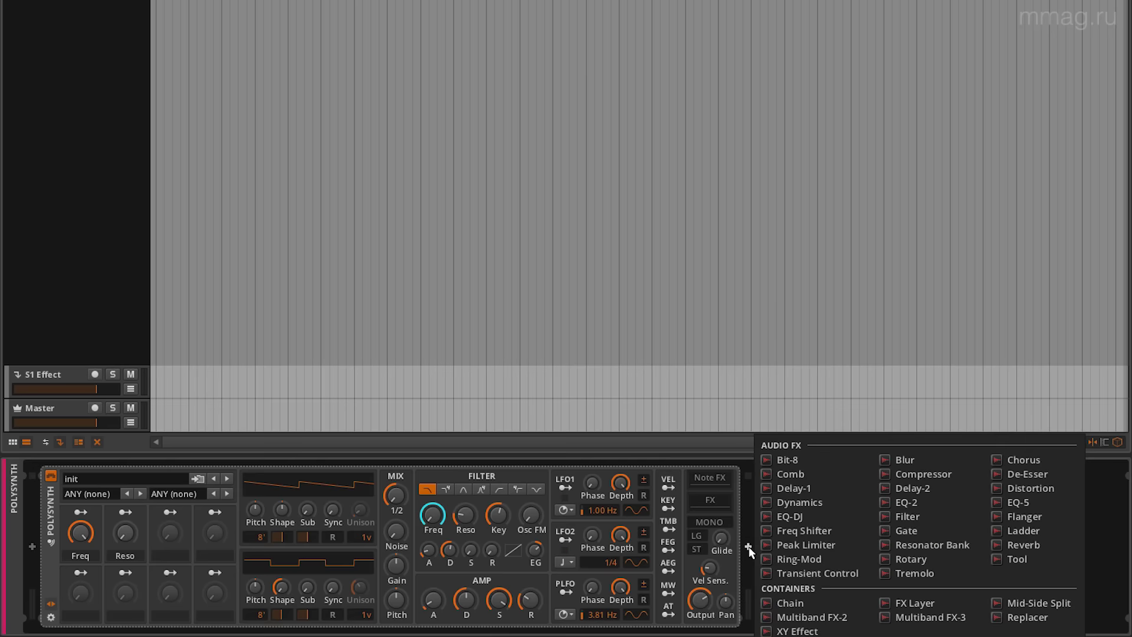
Insert a Delay-2 effect after the Polysynth and show its macro controls.
click(748, 546)
click(943, 489)
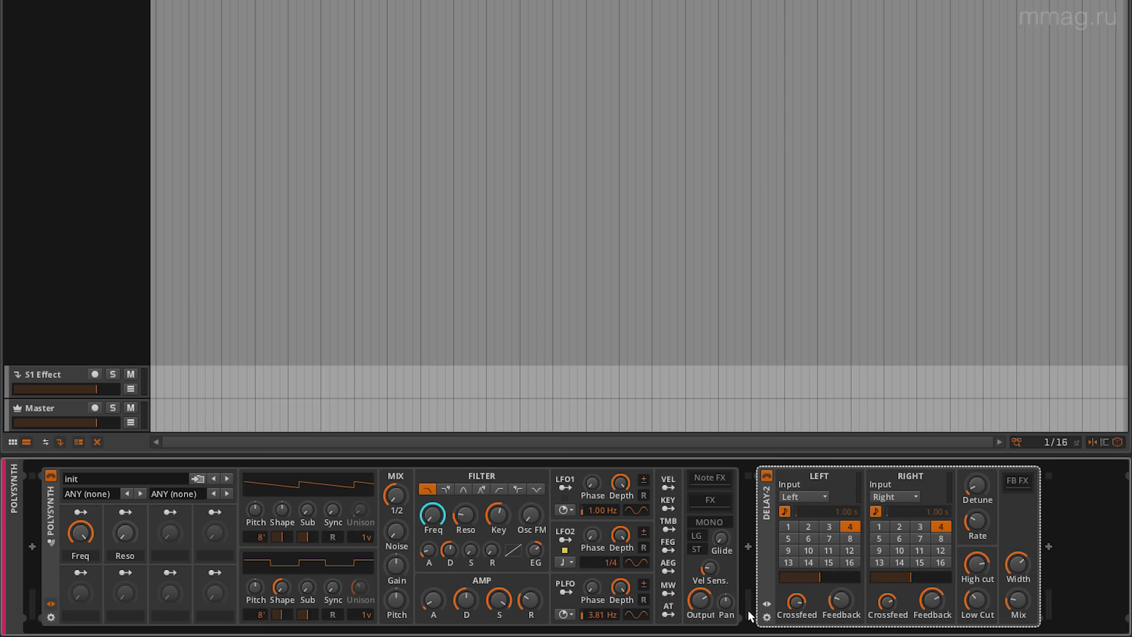
click(767, 605)
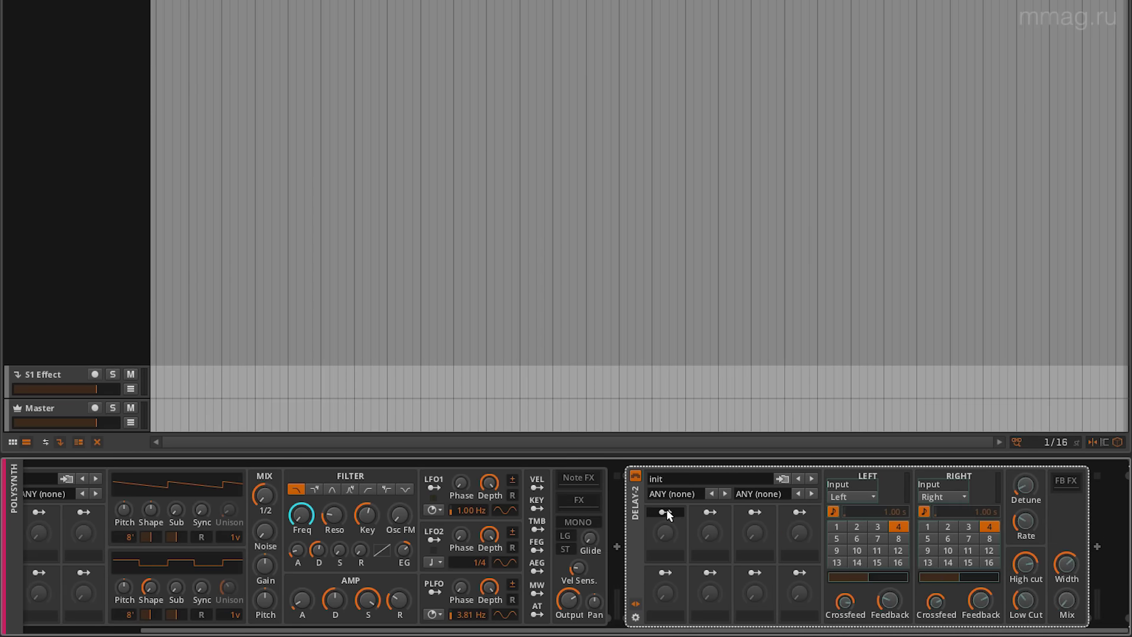
Map Delay-2's first macro to Mix and its second to both the left and right Feedback, trying out both macros.
click(1066, 600)
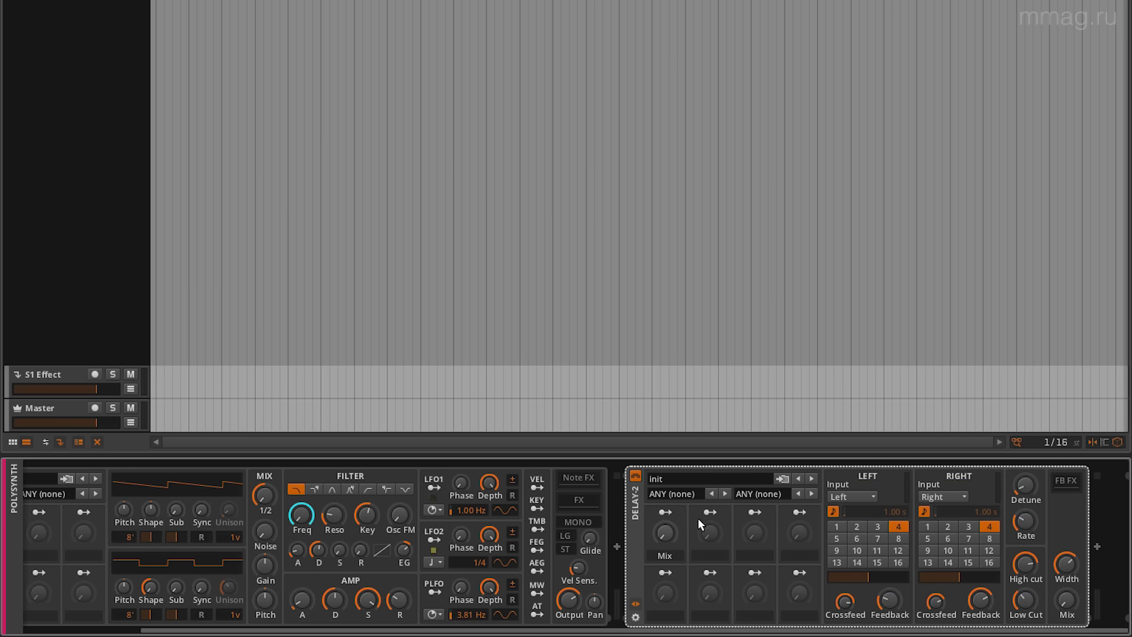
drag(663, 528, 663, 501)
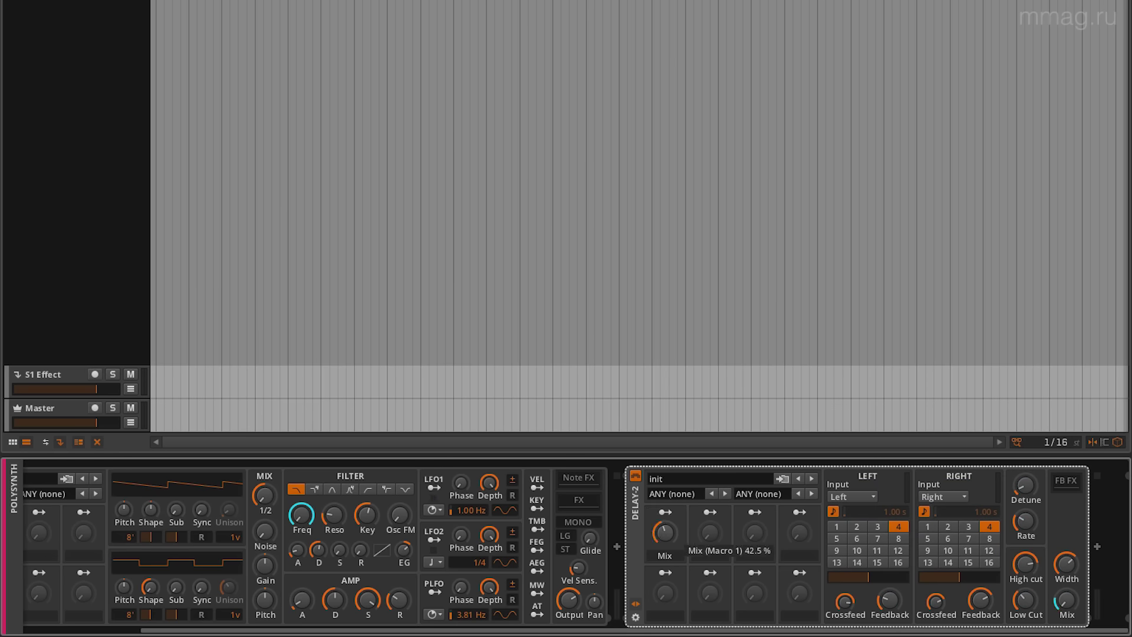
click(710, 512)
click(888, 602)
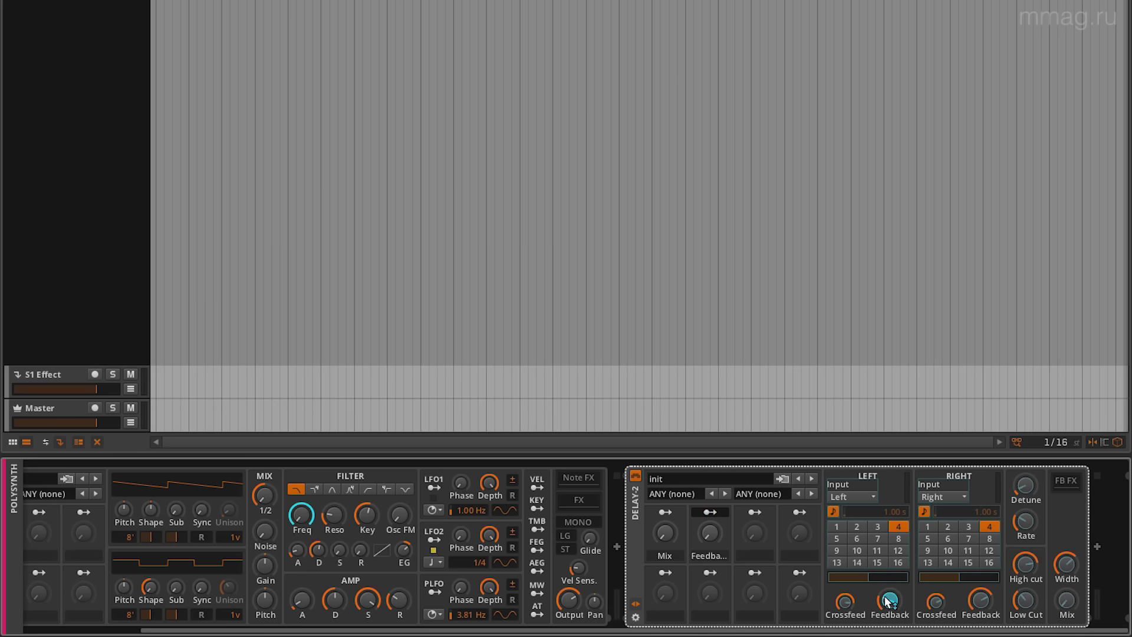
click(980, 600)
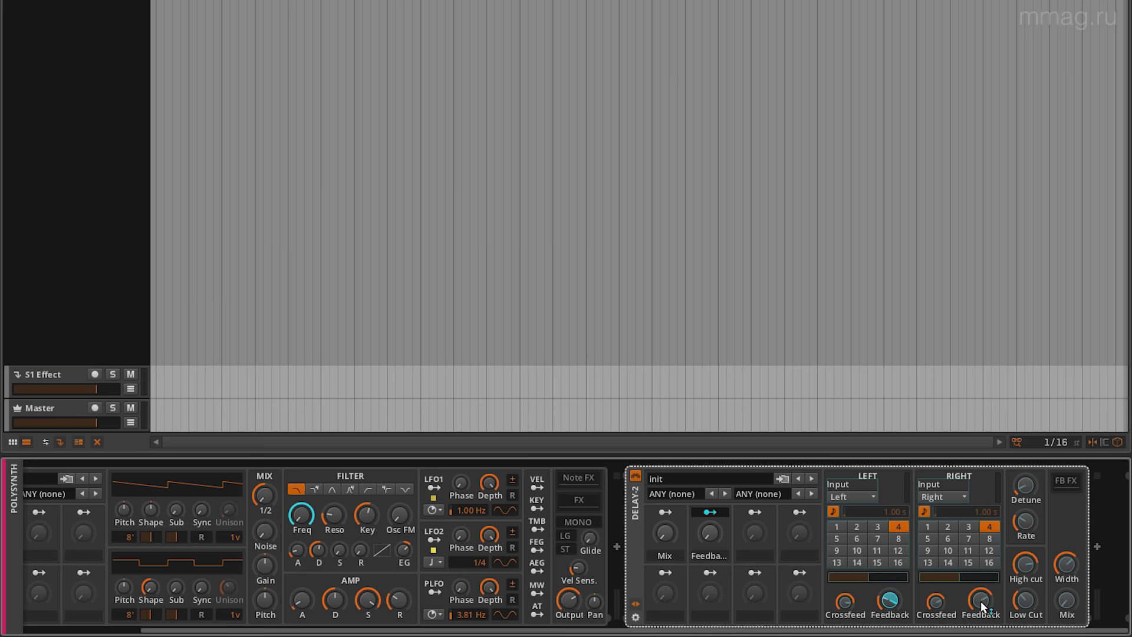
click(709, 511)
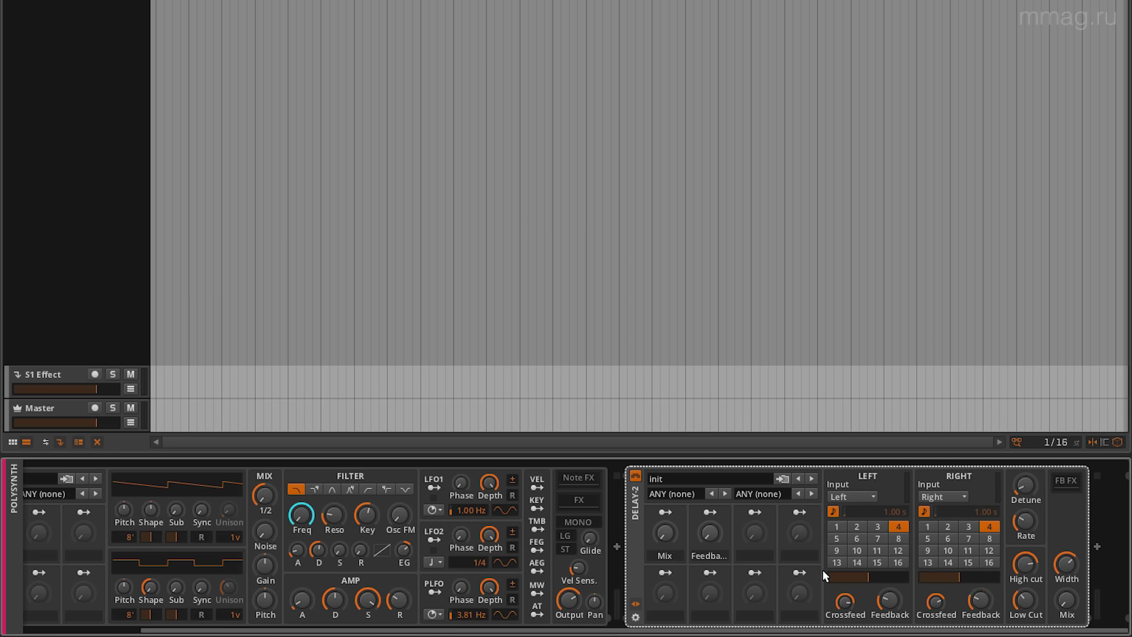
mouse_move(718, 539)
mouse_down()
mouse_move(718, 480)
mouse_move(718, 543)
mouse_move(710, 487)
mouse_move(705, 554)
mouse_move(707, 529)
mouse_up()
double_click(711, 533)
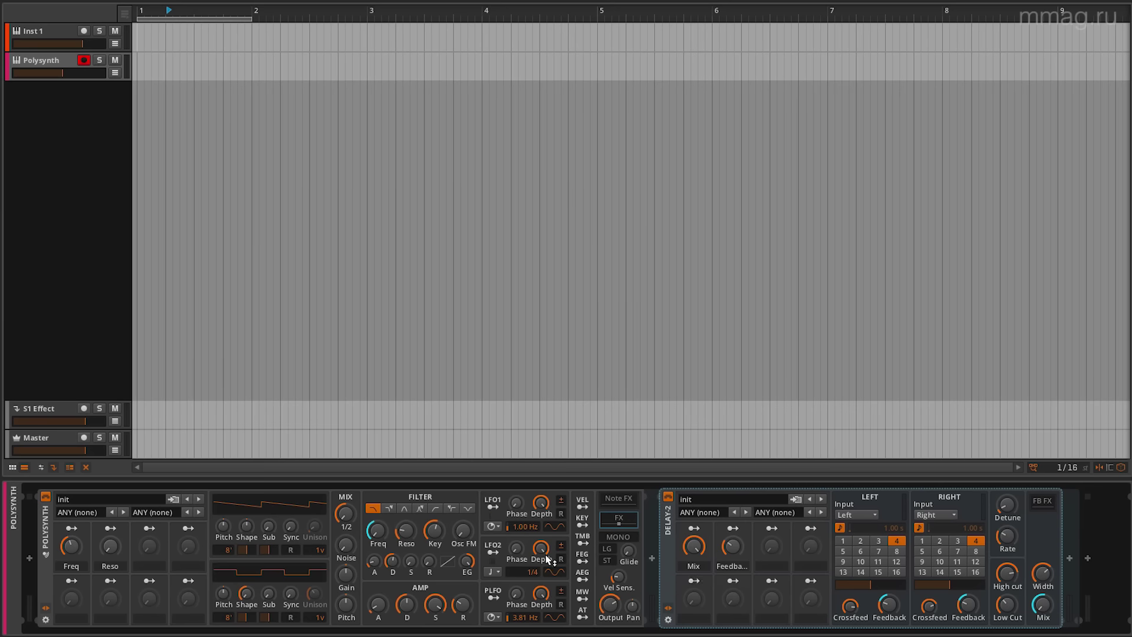
Turn the Delay-2 macros down to zero and map the Polysynth's Freq macro to Mix and its Reso macro to Feedback.
click(669, 551)
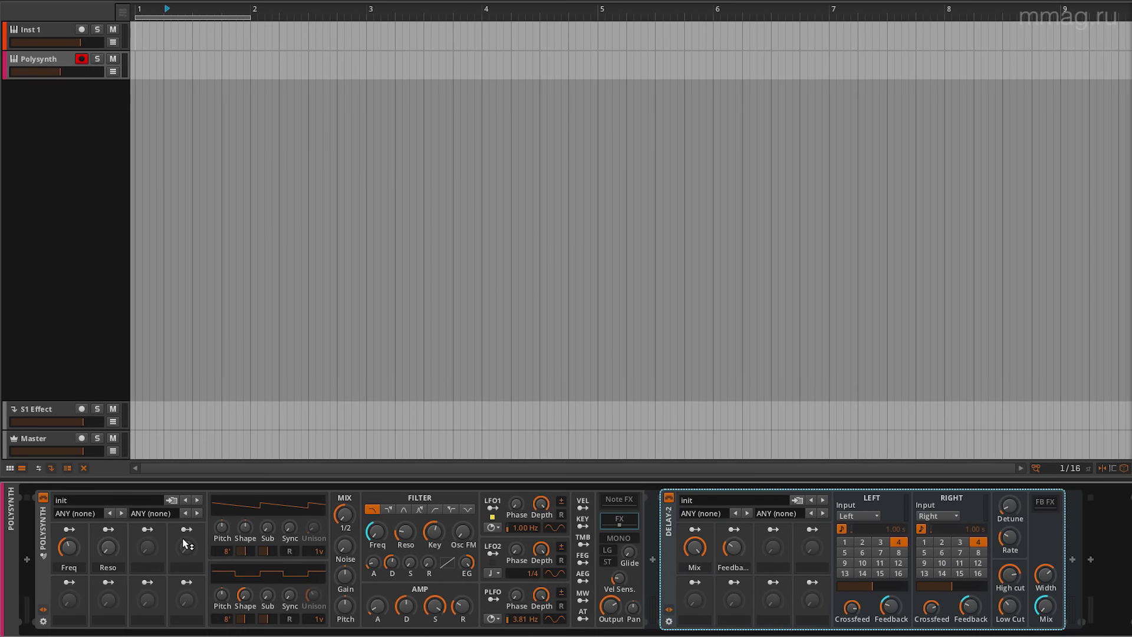
drag(695, 547, 696, 578)
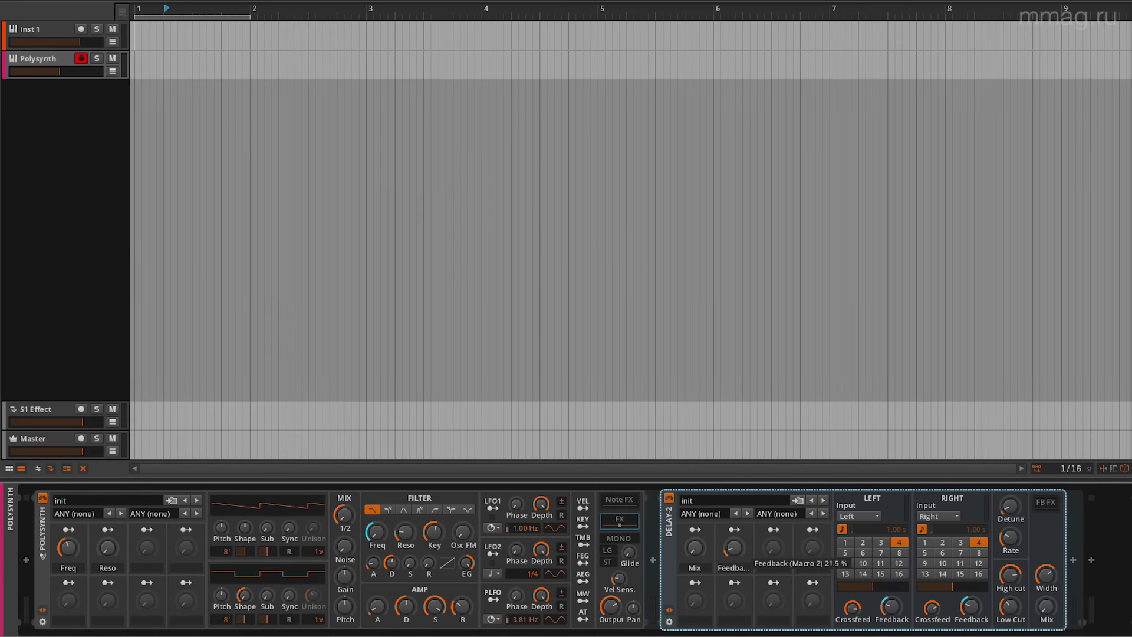
click(68, 530)
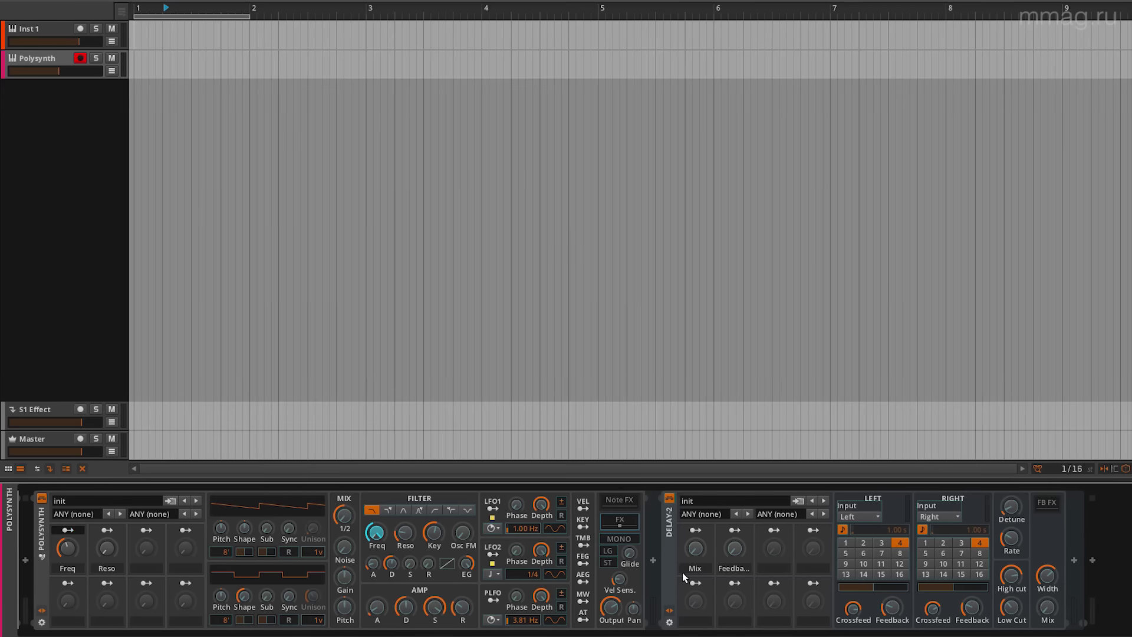
drag(695, 548, 695, 528)
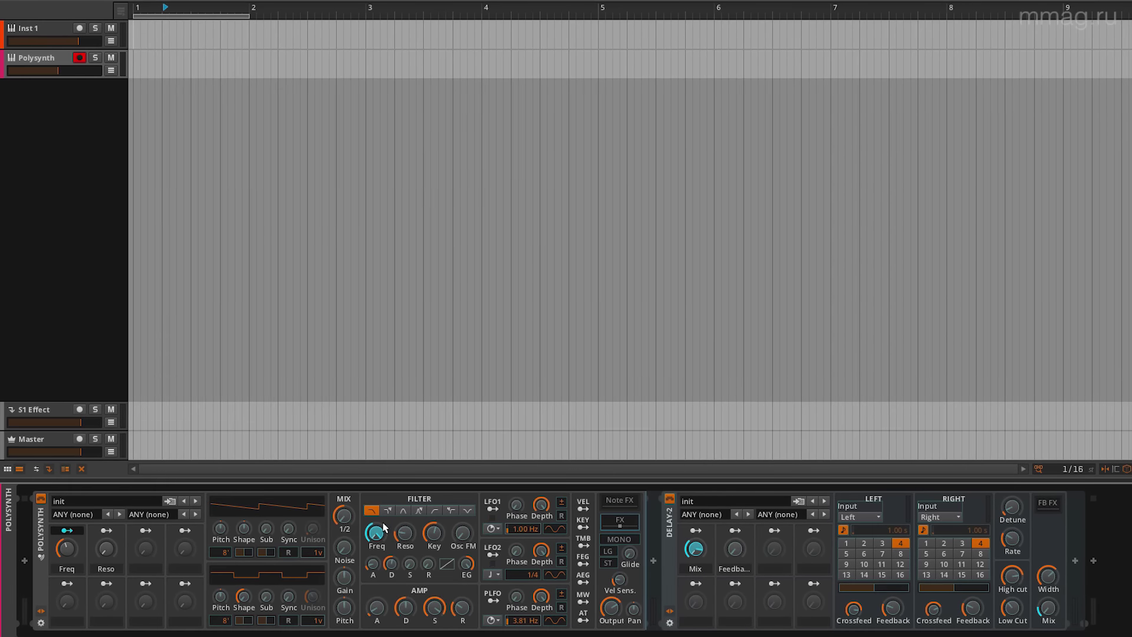
click(105, 530)
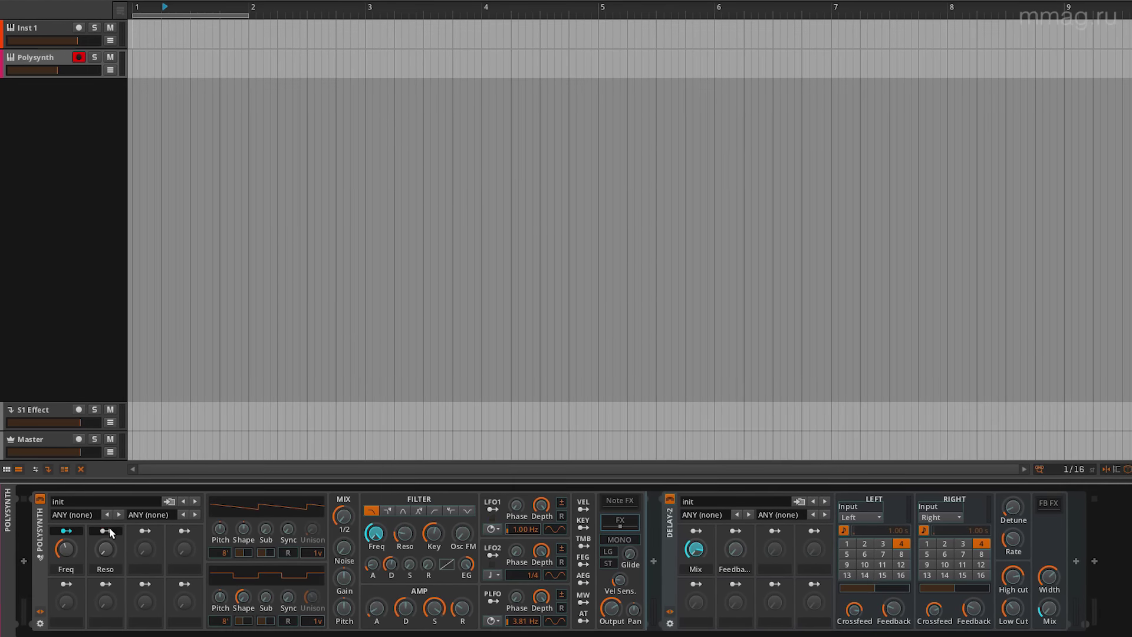
drag(735, 550, 735, 546)
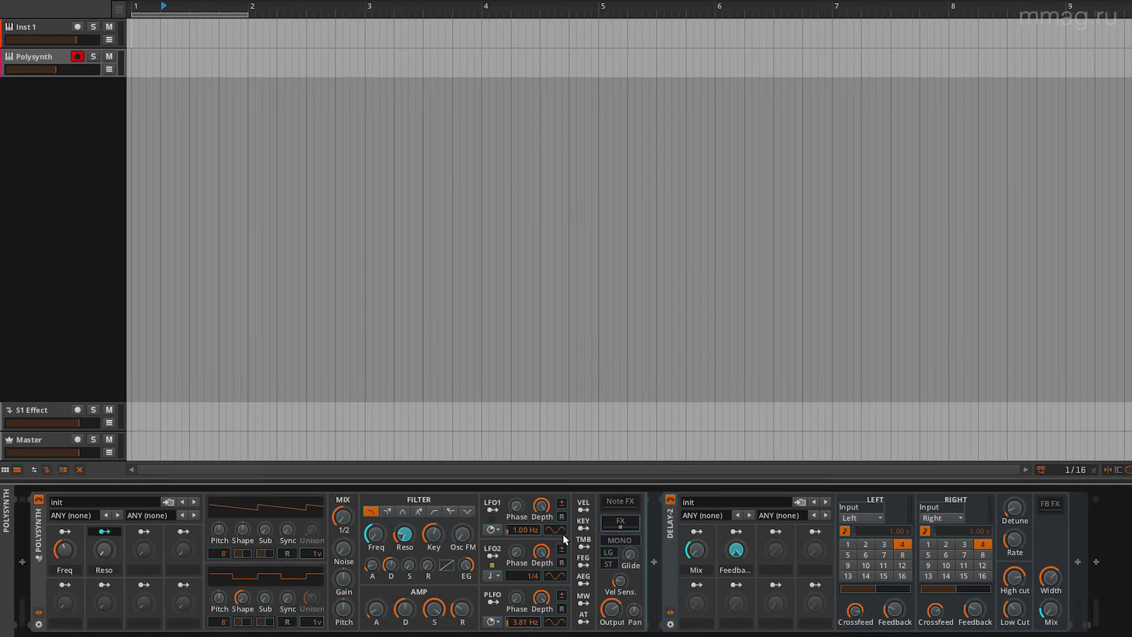
click(103, 531)
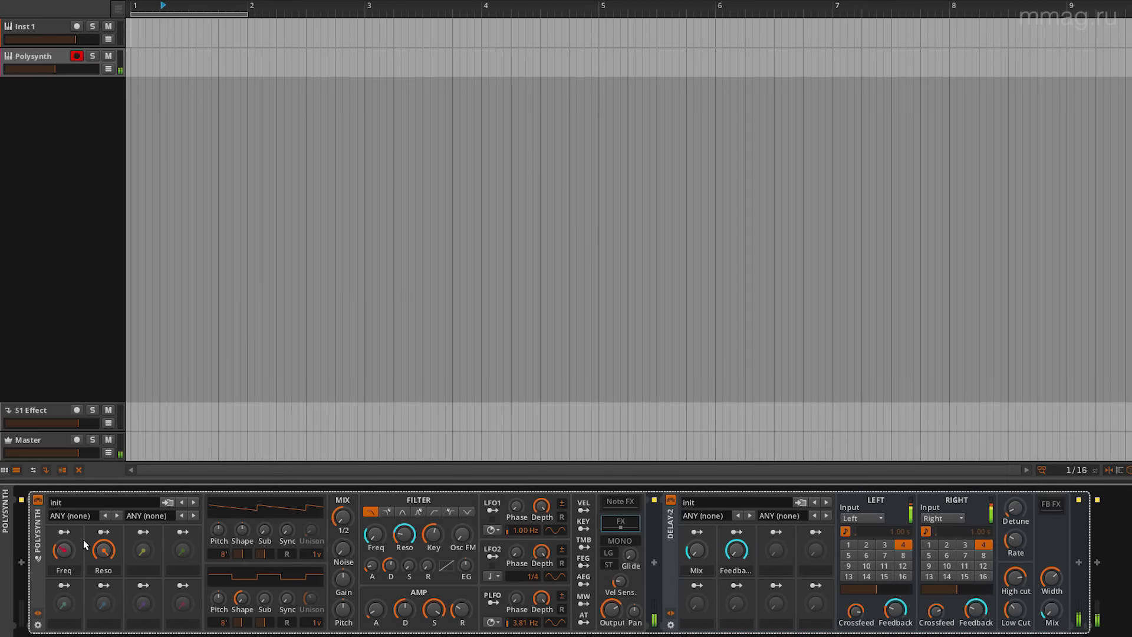
Sweep the Polysynth's Freq and Reso macros up and down to hear the filter and delay change together.
scroll(84, 544, up, 10)
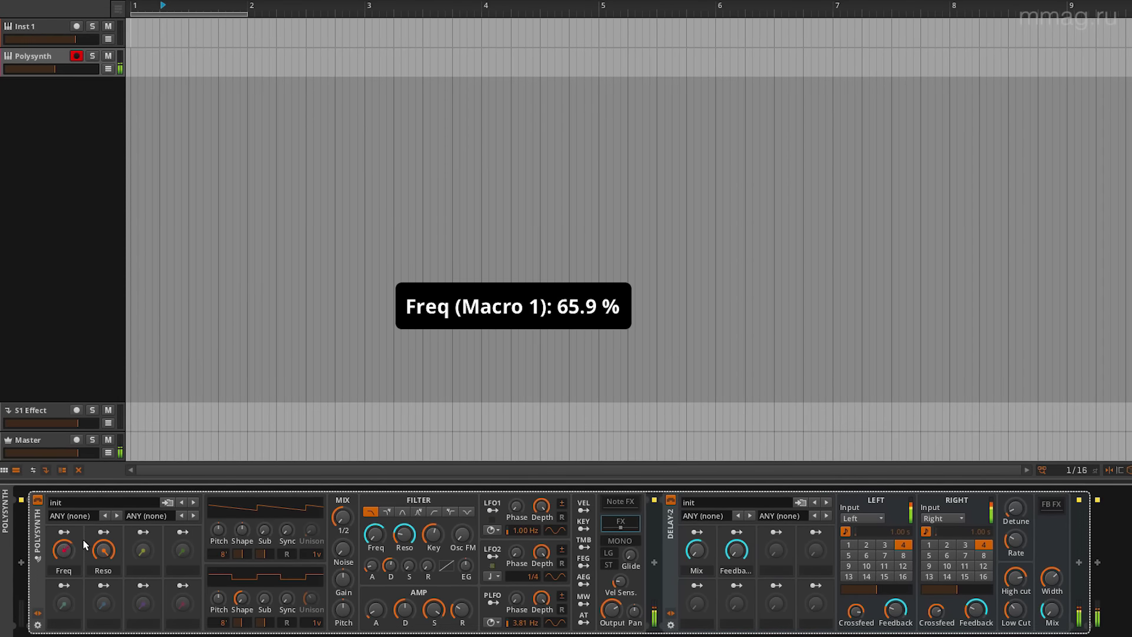
scroll(84, 543, up, 2)
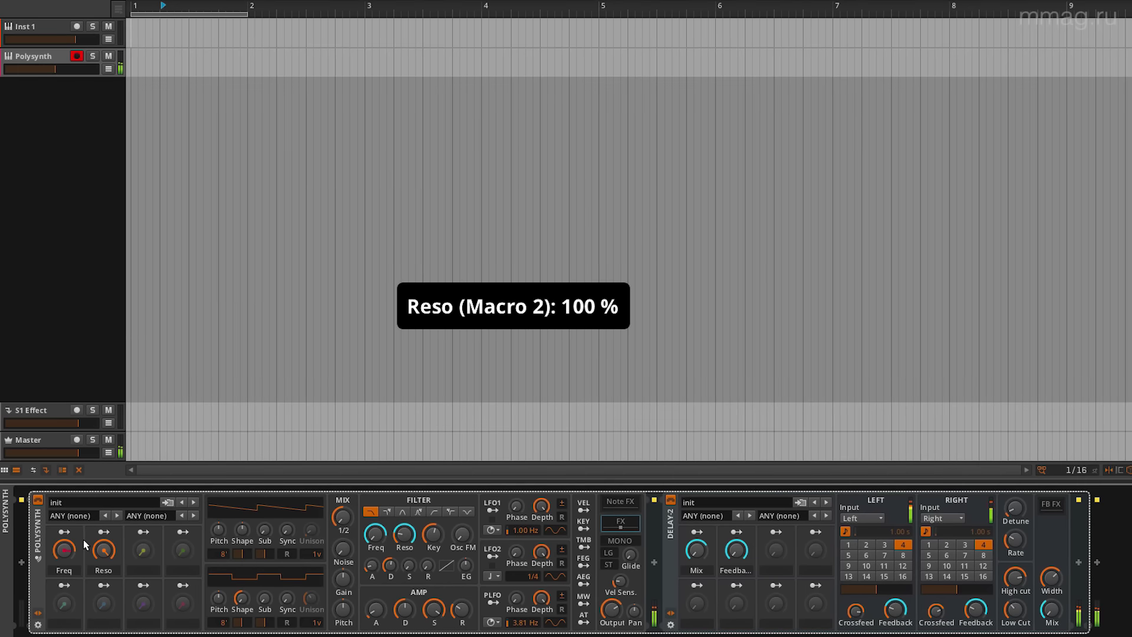
scroll(84, 544, up, 7)
scroll(83, 543, down, 13)
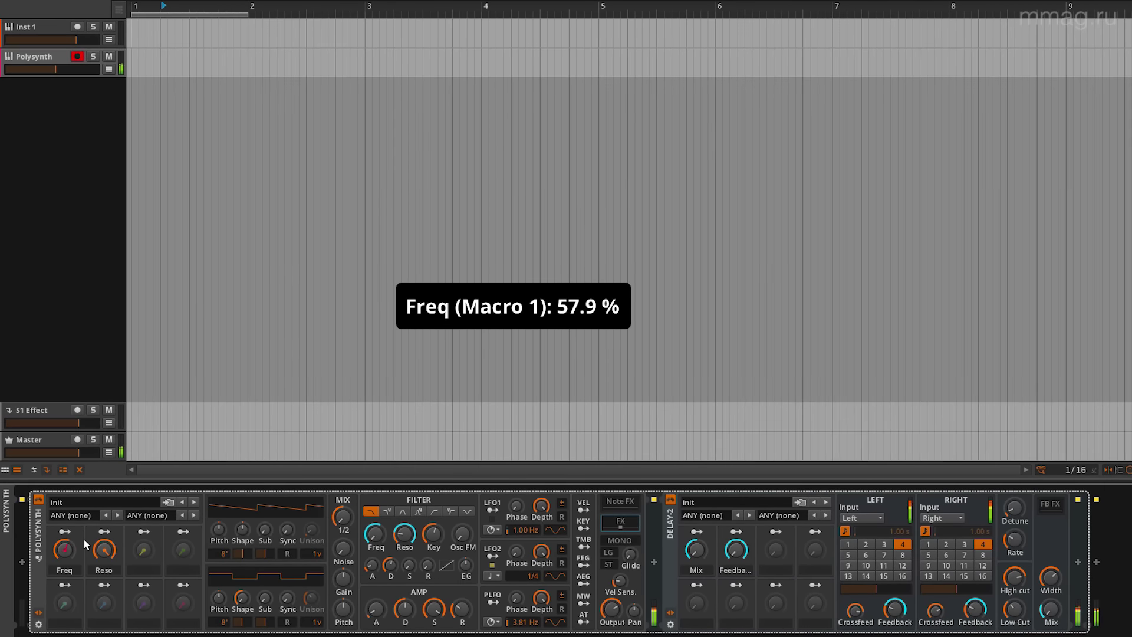
scroll(84, 542, down, 1)
scroll(85, 541, up, 5)
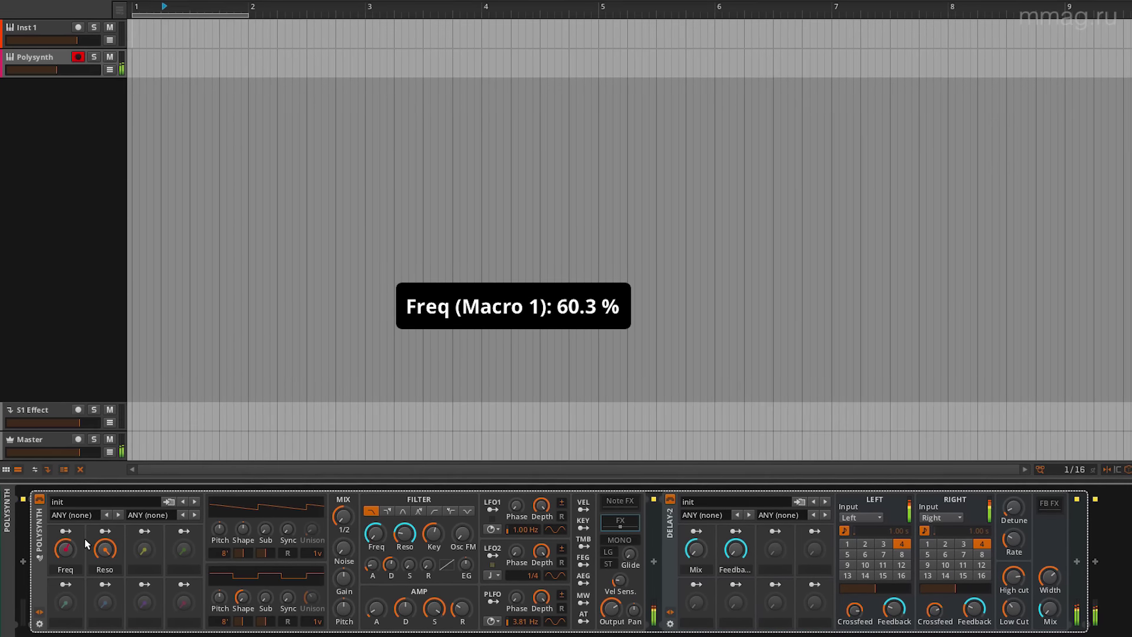
scroll(84, 541, down, 5)
scroll(86, 543, down, 15)
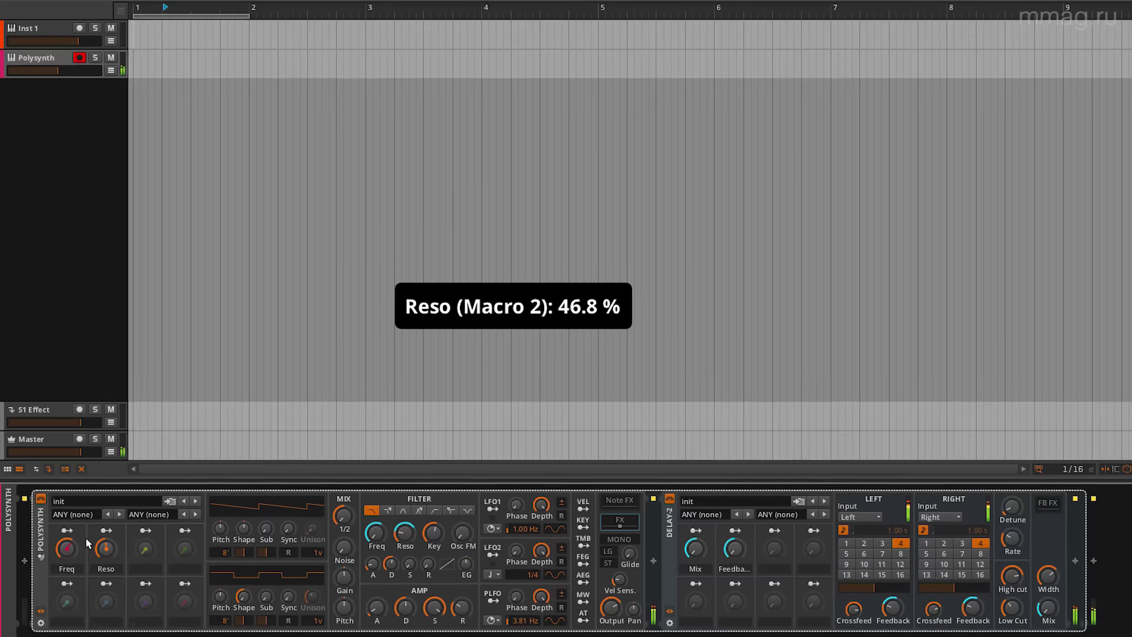
scroll(87, 542, down, 5)
scroll(87, 541, up, 4)
scroll(88, 541, down, 1)
scroll(87, 536, down, 3)
scroll(88, 537, up, 4)
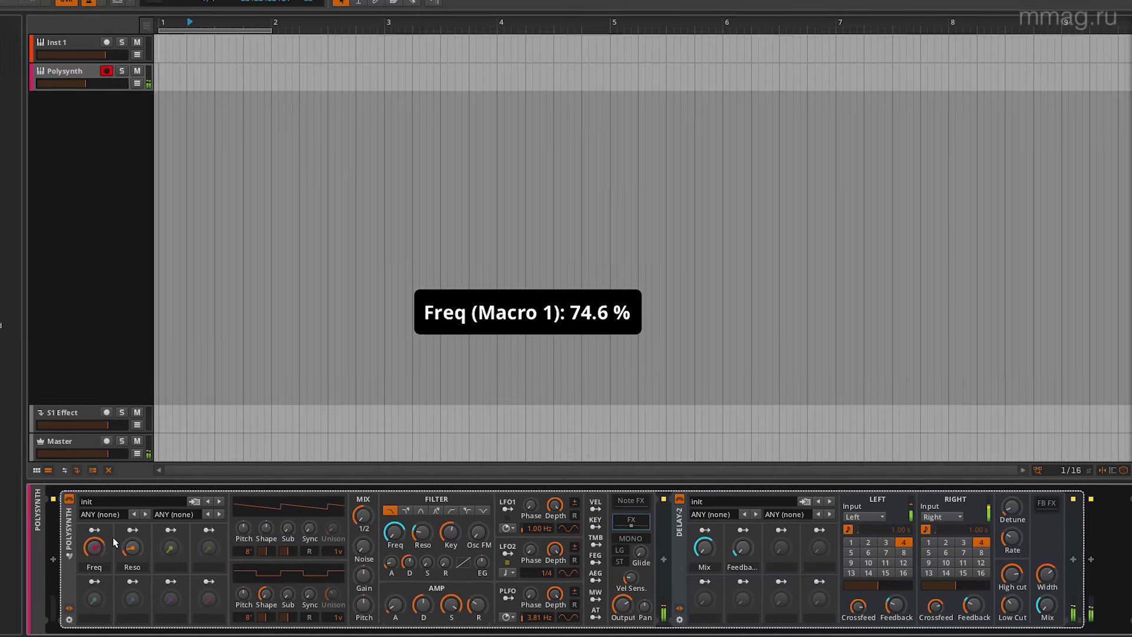
scroll(87, 536, down, 3)
scroll(125, 541, down, 4)
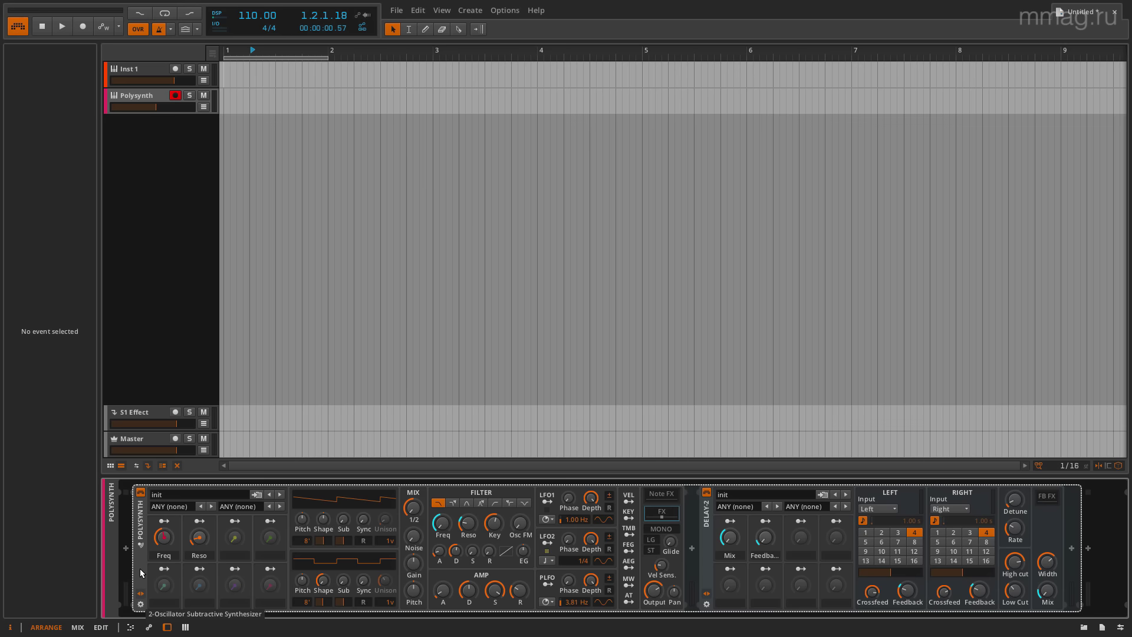
Remove the Polysynth with its delay from the Inst 2 track and open the browser for devices and presets.
key(ctrl+z)
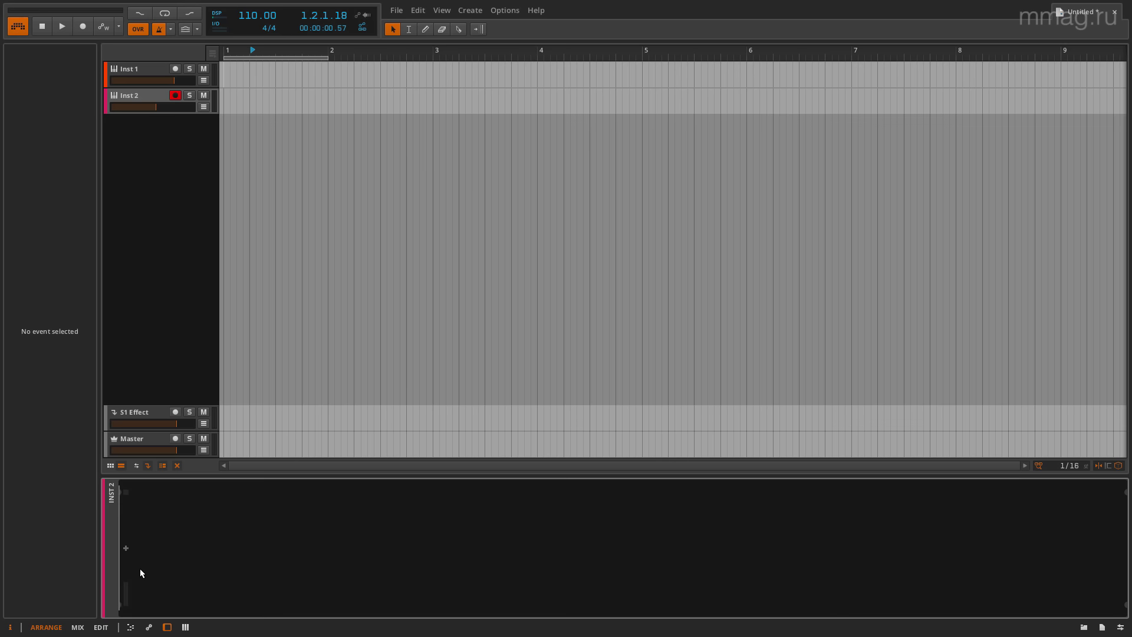
click(1083, 628)
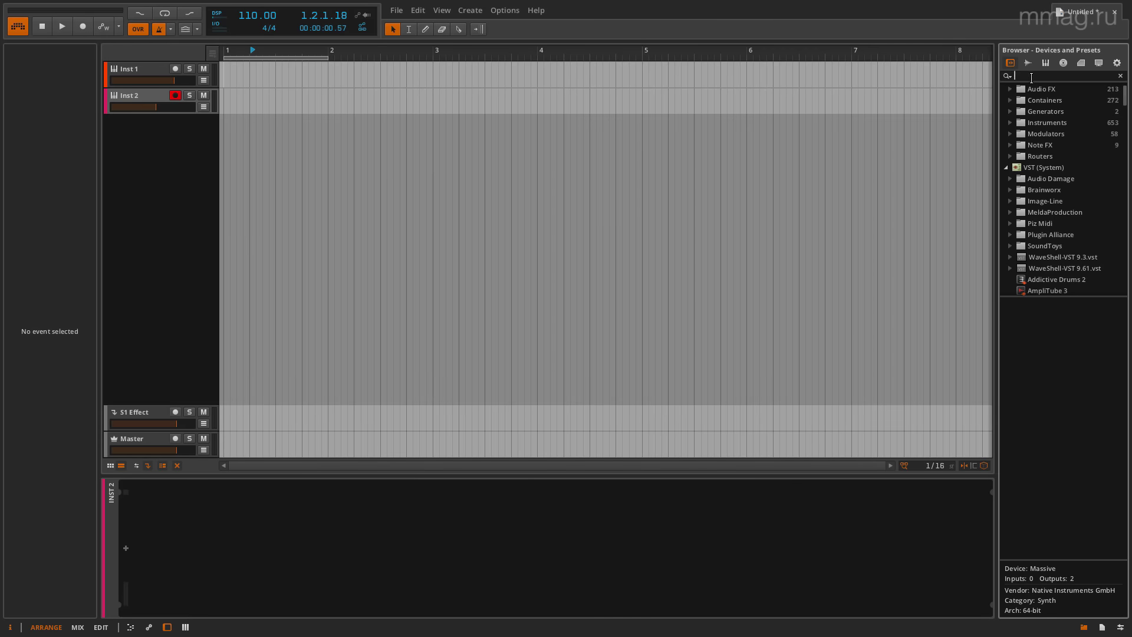
Search the browser for "mass", load the Massive synth on the Inst 2 track and move its window aside.
text(mass)
key(Return)
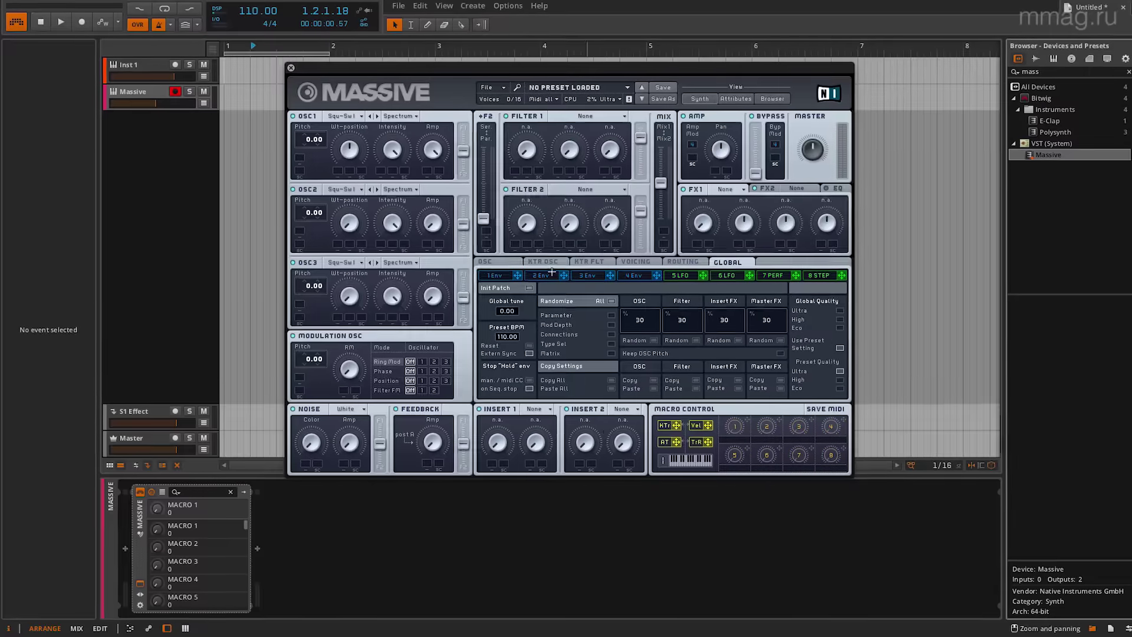
drag(553, 71, 701, 43)
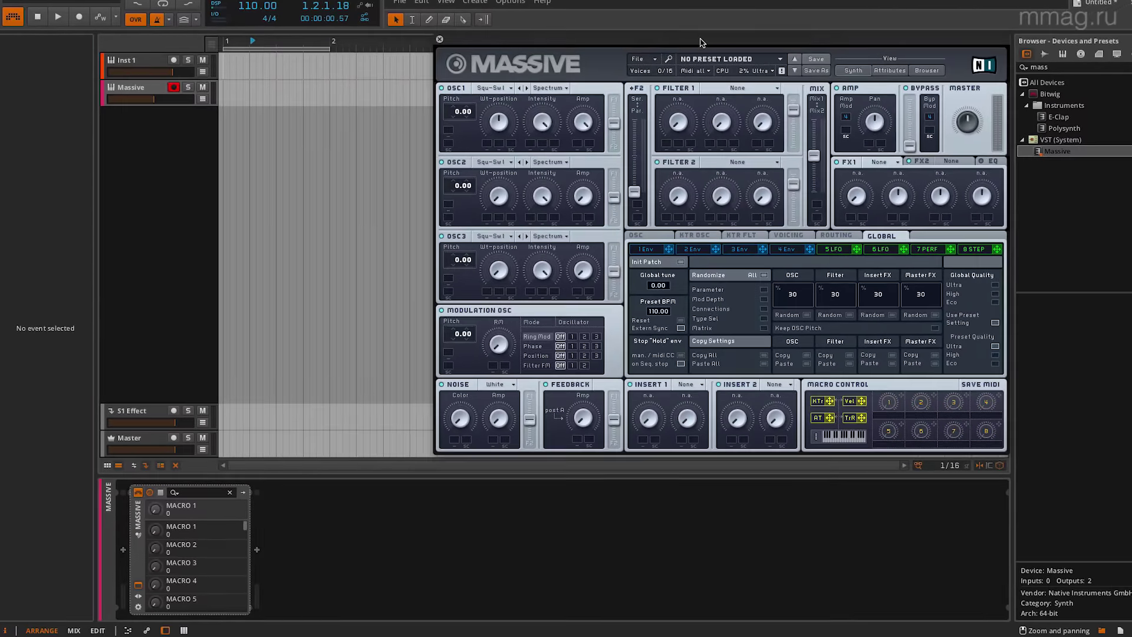
Show Massive's panel mappings, look over the existing parameter pages and add a new page named OSC1.
click(134, 608)
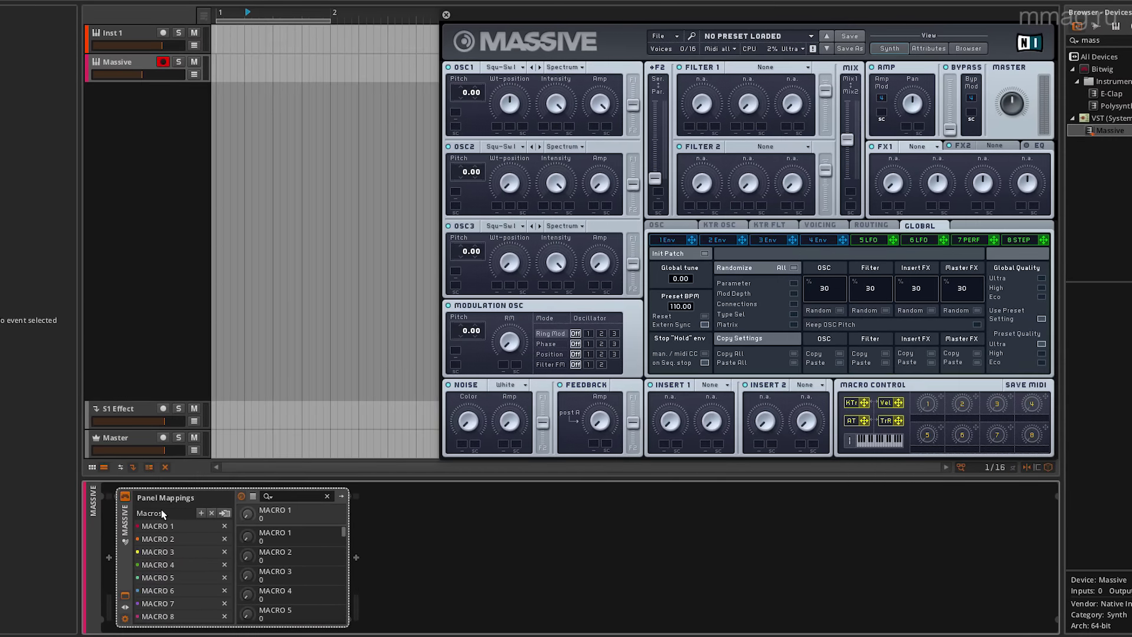
click(151, 514)
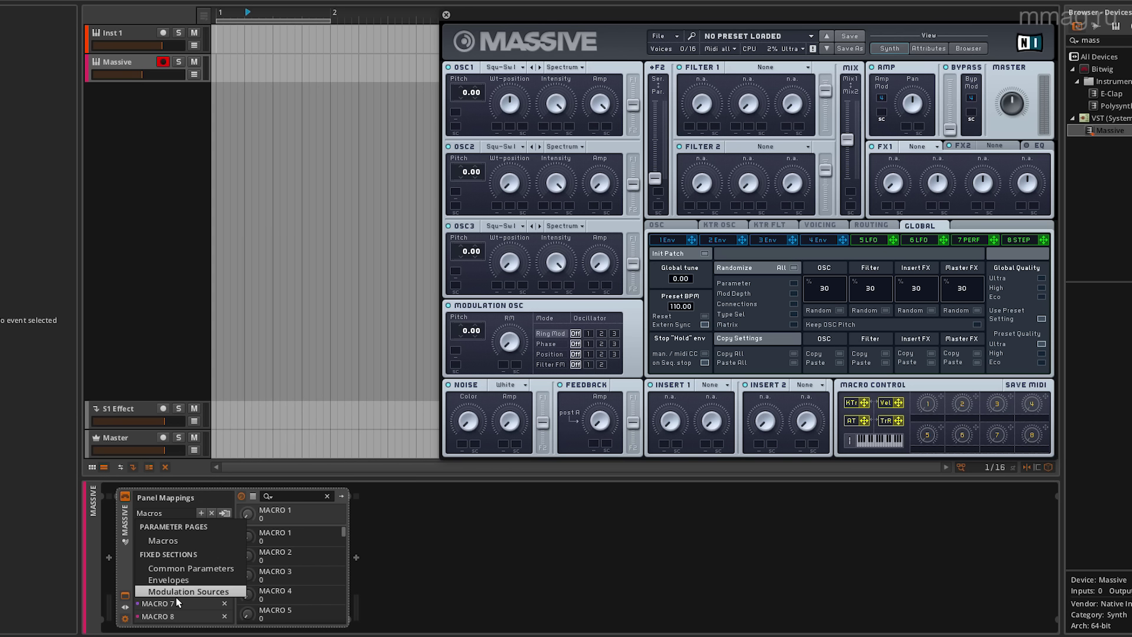
click(184, 537)
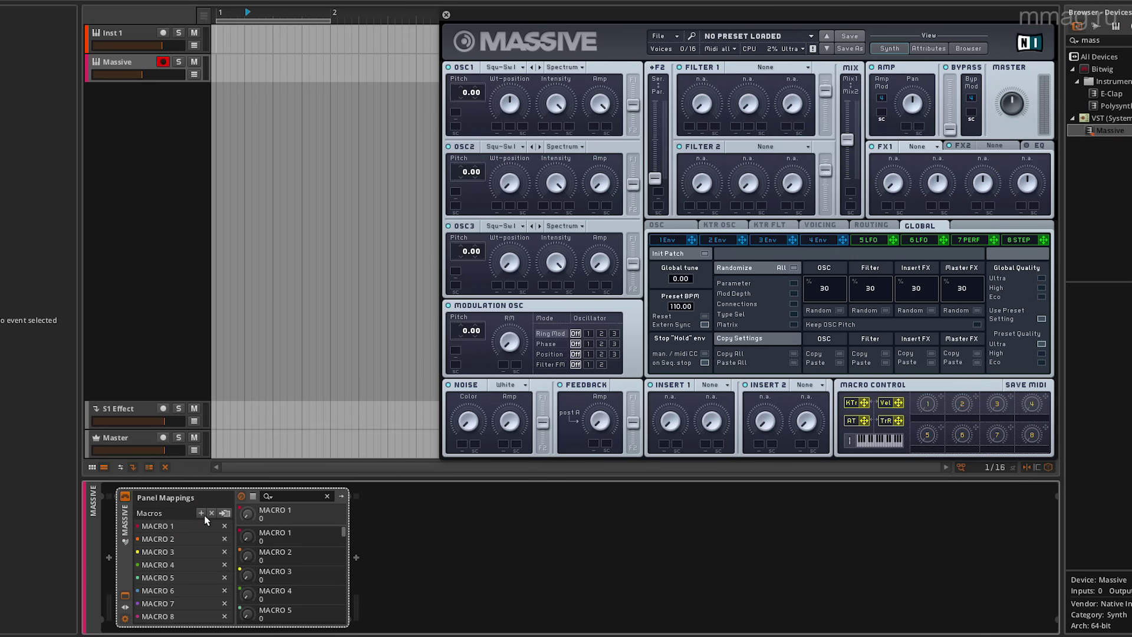
click(201, 514)
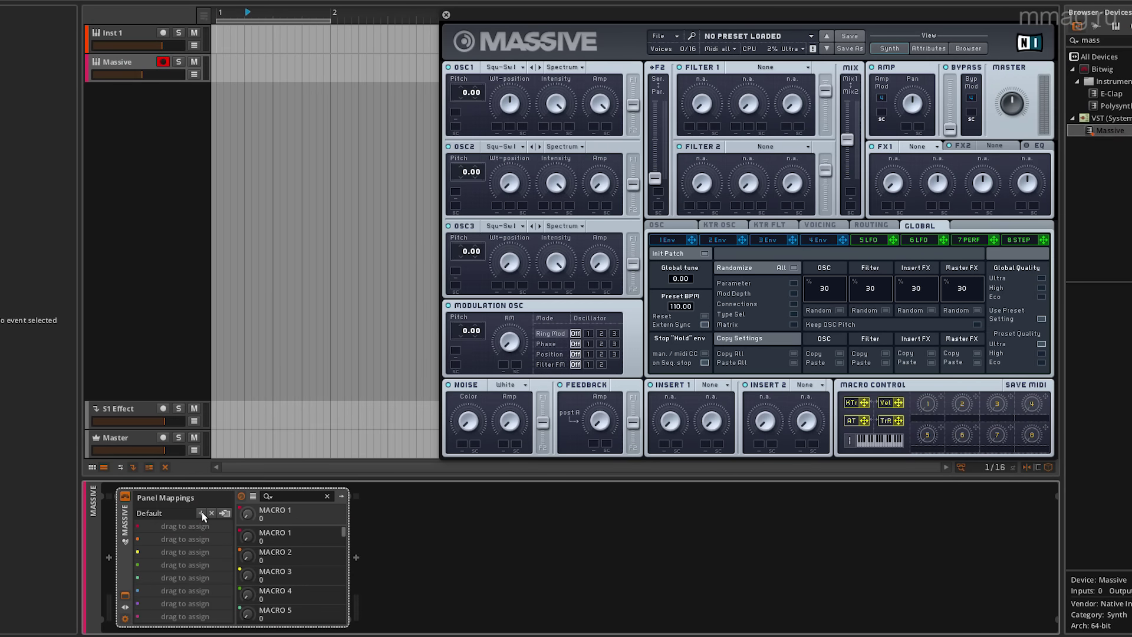
double_click(164, 511)
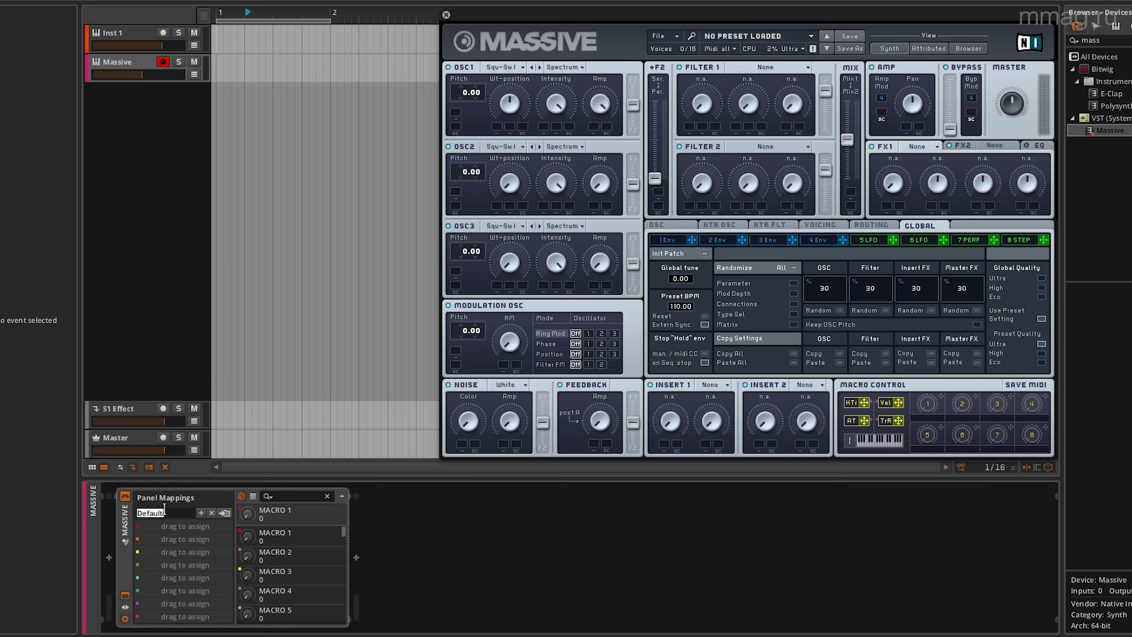
text(OSC1)
key(Return)
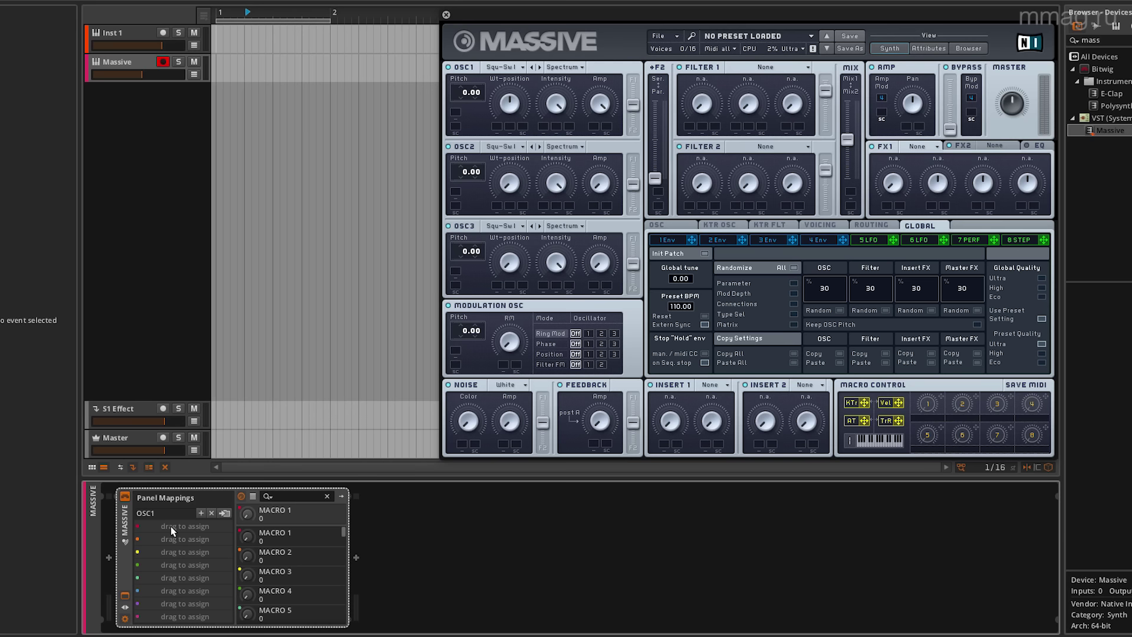
Assign Massive's first oscillator pitch and wavetable position to the first two slots of the OSC1 page.
click(467, 97)
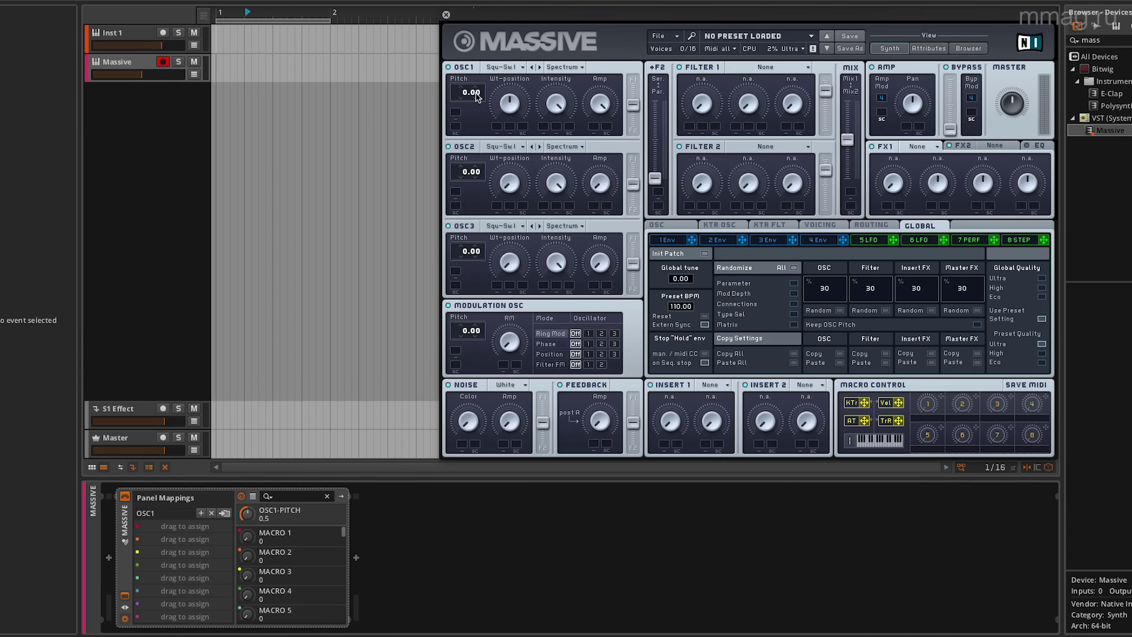
drag(259, 516, 200, 528)
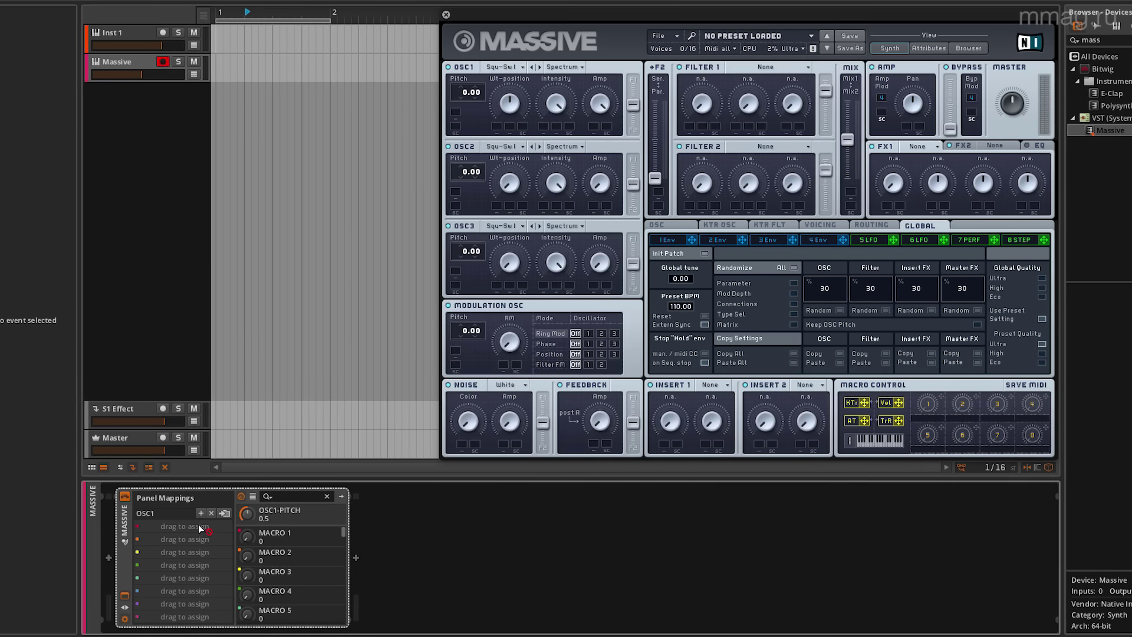
double_click(257, 512)
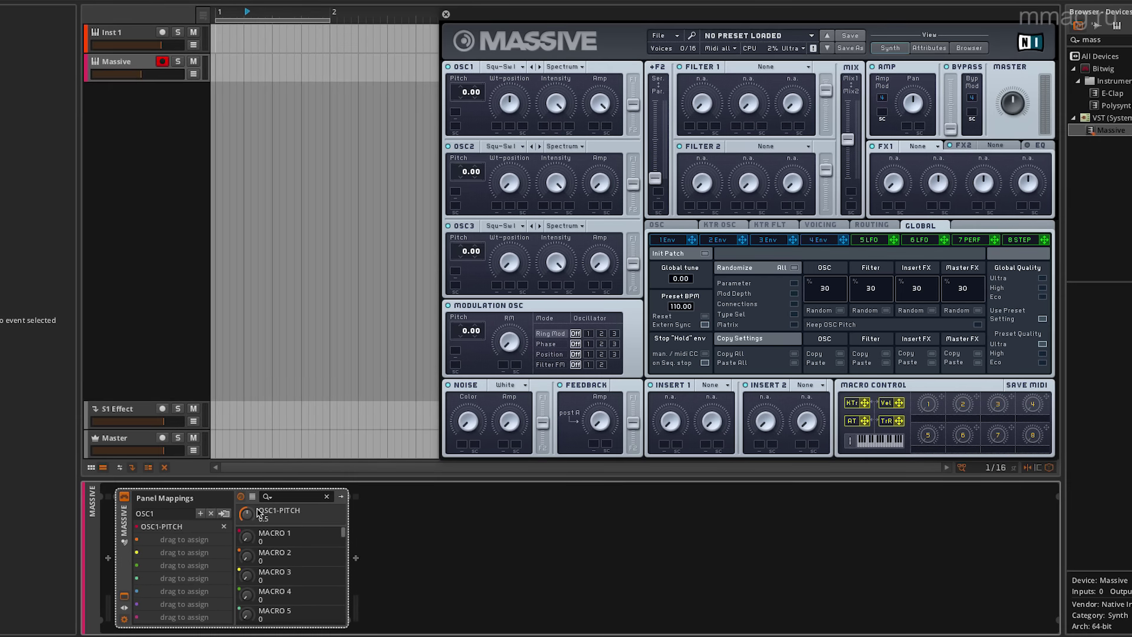
click(506, 104)
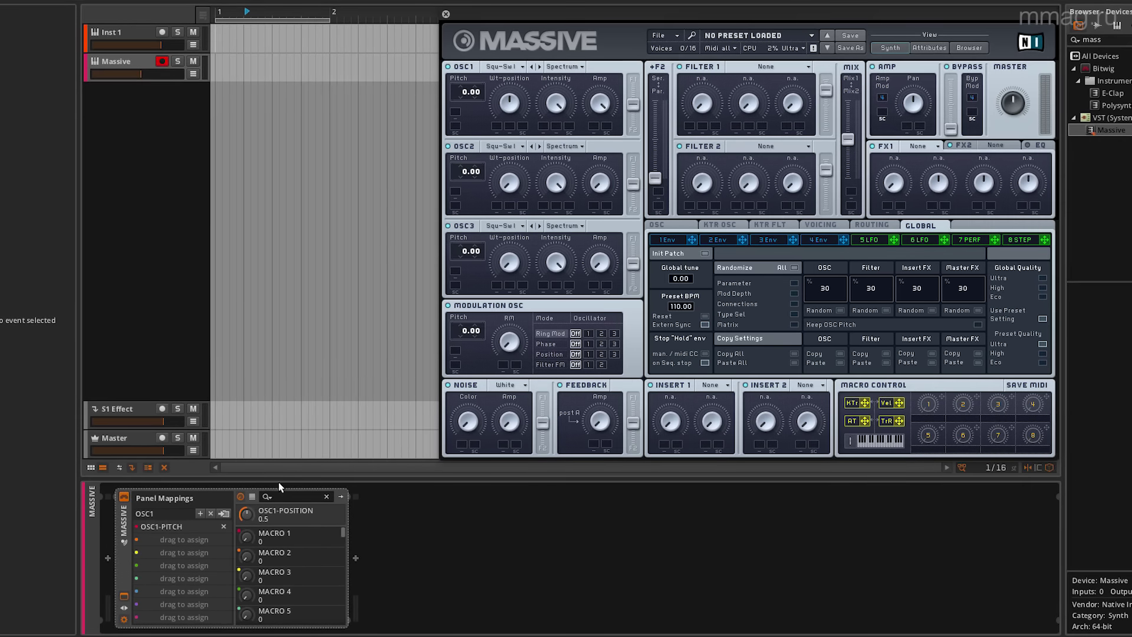
drag(168, 542, 253, 537)
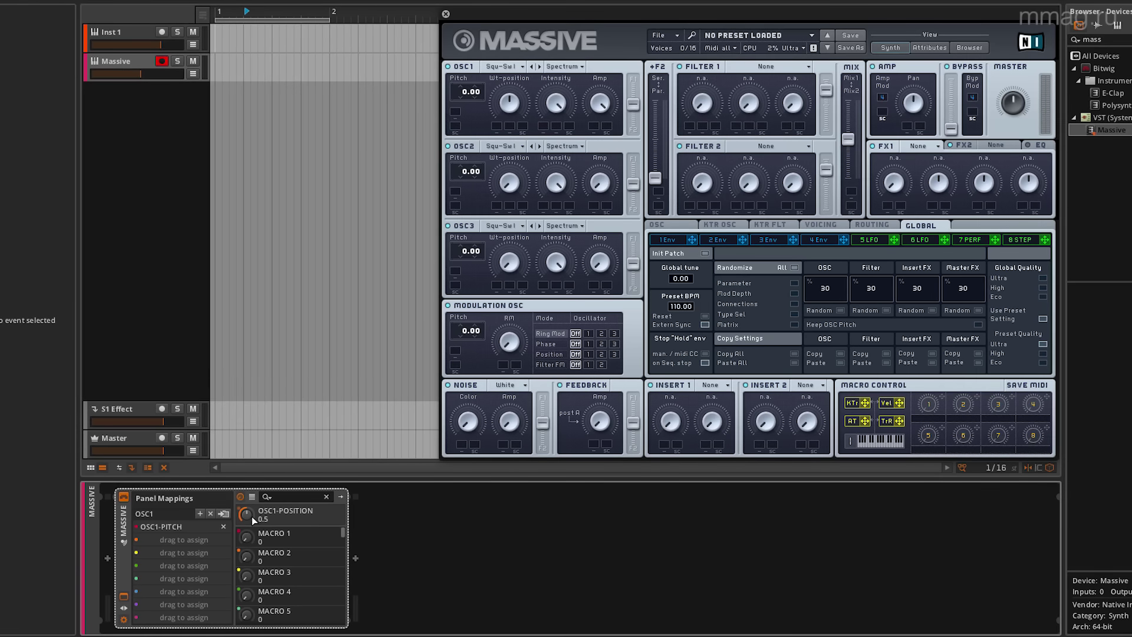
double_click(252, 516)
Assign the first oscillator's intensity (OSC1-PARAM2), amp and filter routing to the third, fourth and fifth slots of the OSC1 page.
click(556, 106)
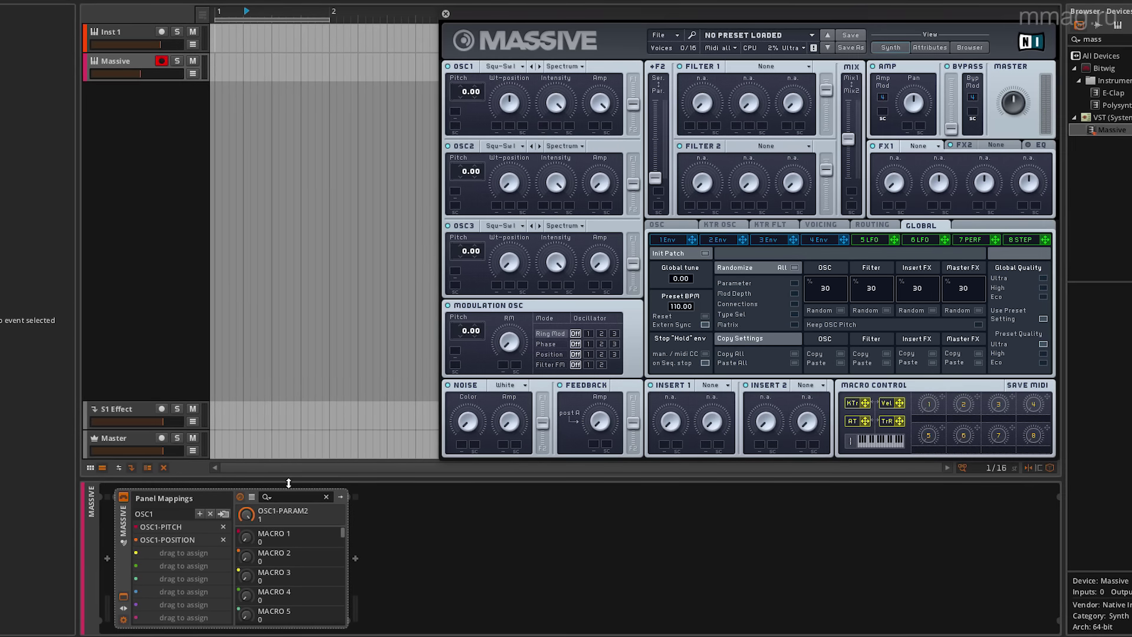
double_click(251, 516)
click(599, 103)
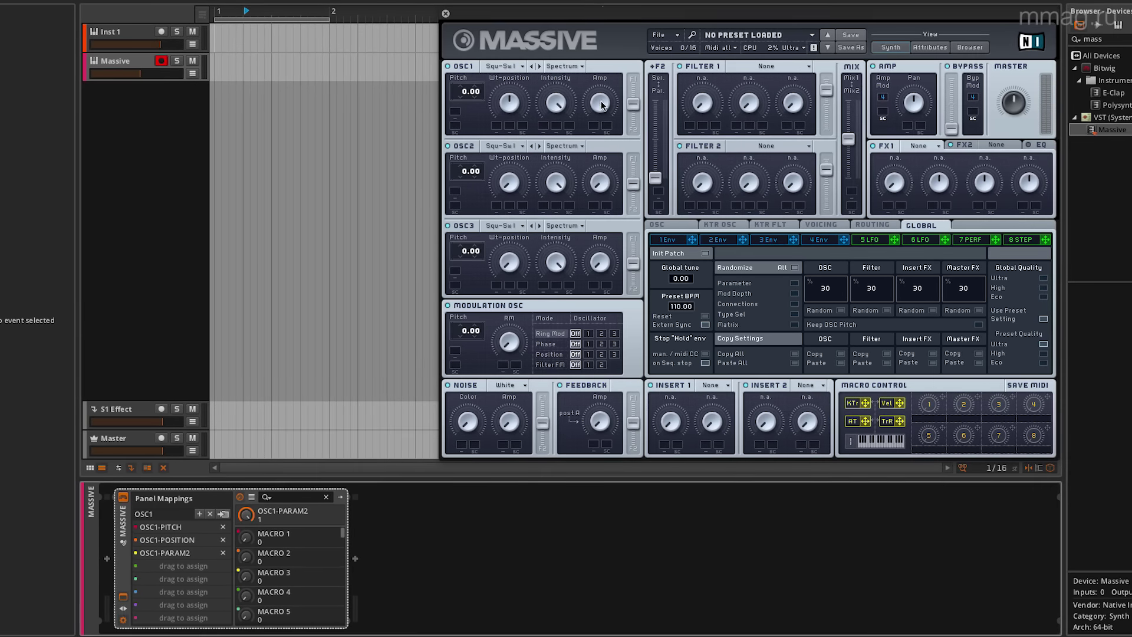
double_click(255, 518)
click(630, 105)
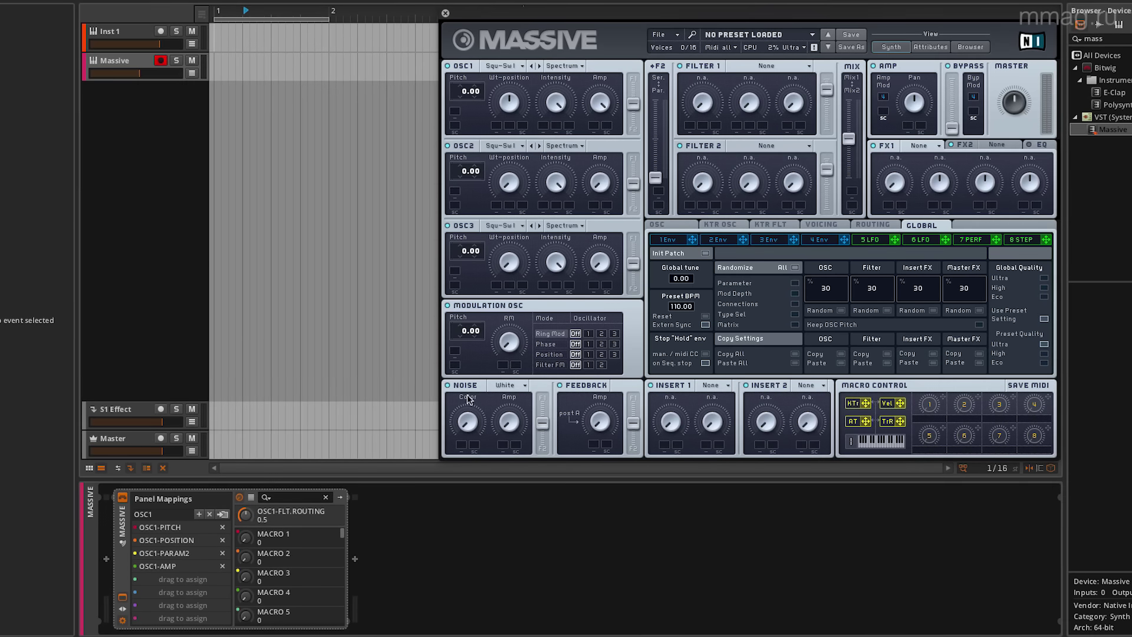
double_click(241, 519)
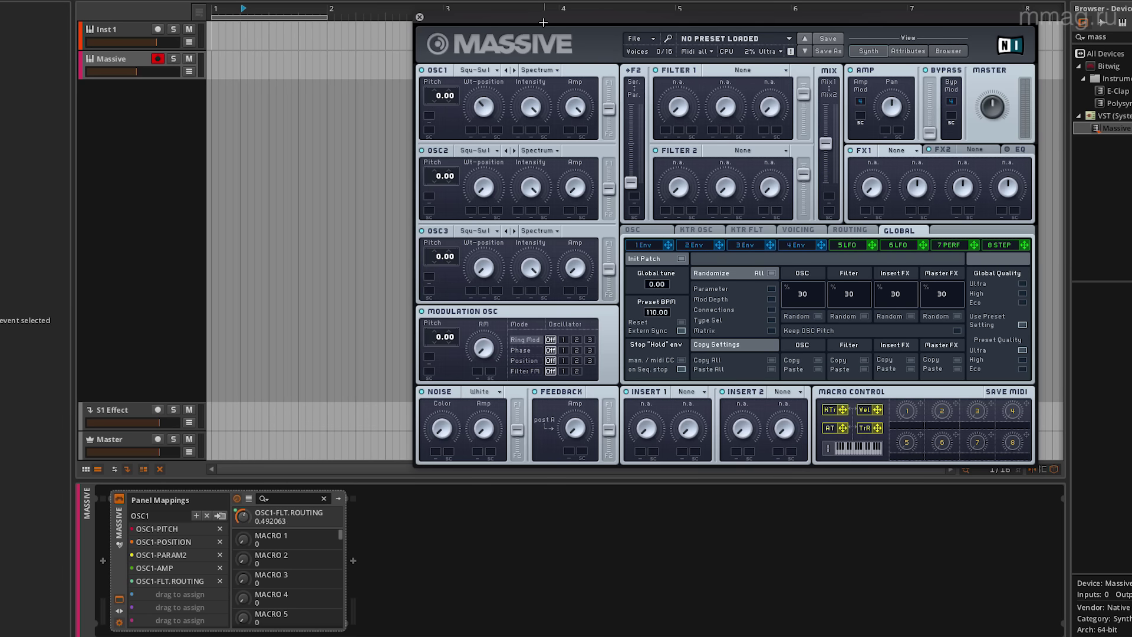
Name a new parameter page OSC1 and fill it with the second oscillator's pitch, position, intensity, amp and filter routing.
click(173, 520)
double_click(171, 517)
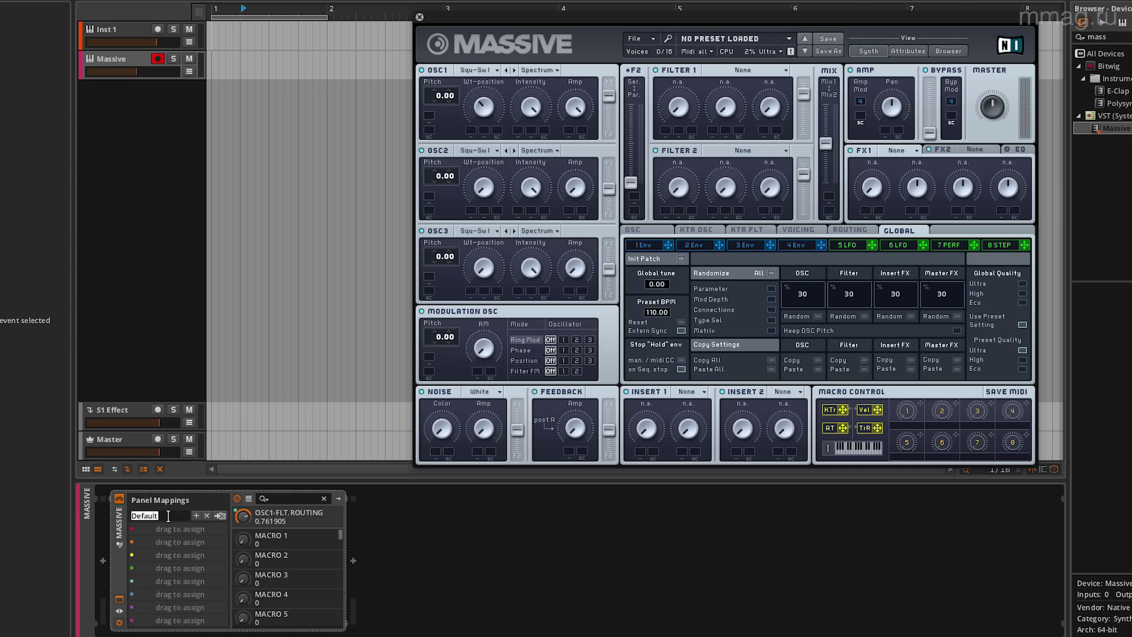
text(OSC1)
drag(444, 175, 443, 183)
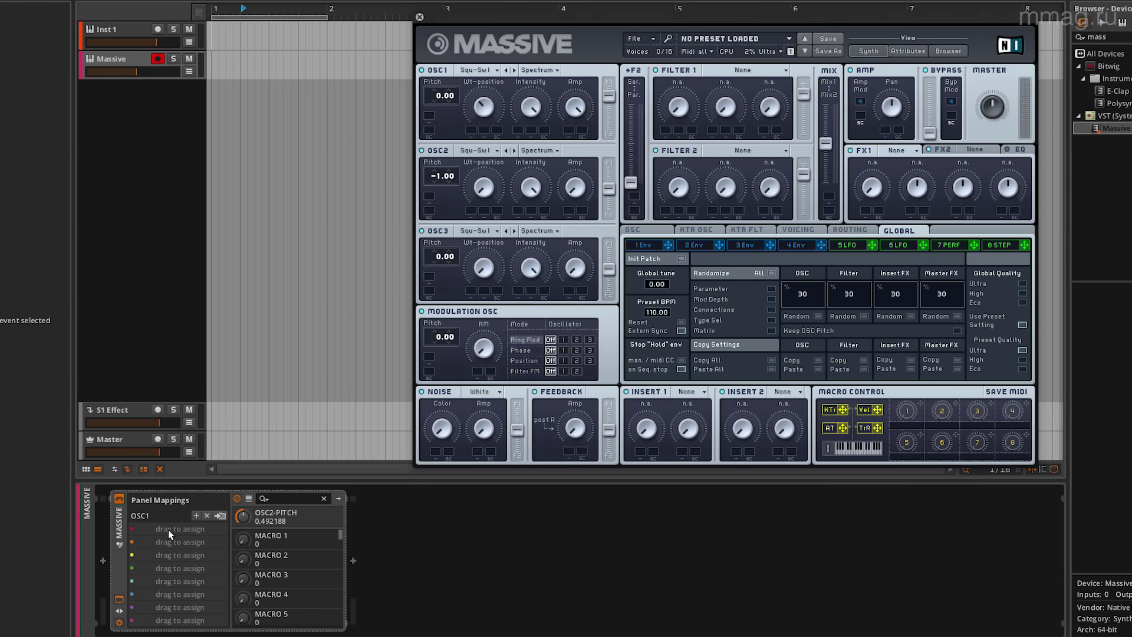
click(484, 187)
click(530, 187)
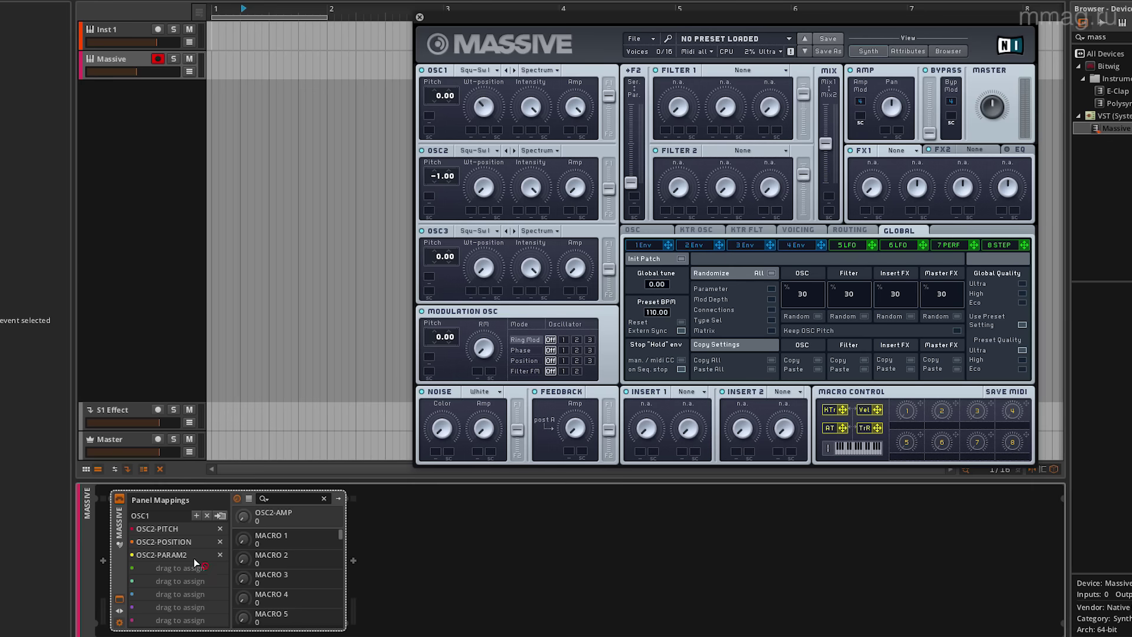
click(575, 187)
click(608, 189)
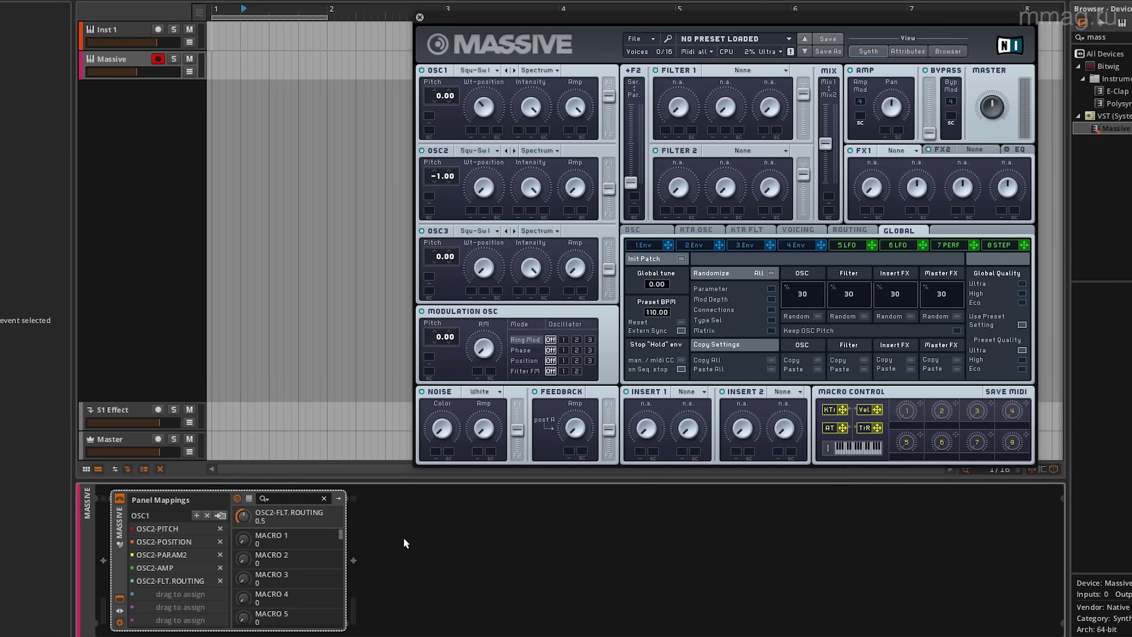
Rename the page holding the second oscillator's parameters as OSC2, and switch between the OSC1 and OSC2 pages.
click(141, 516)
click(155, 562)
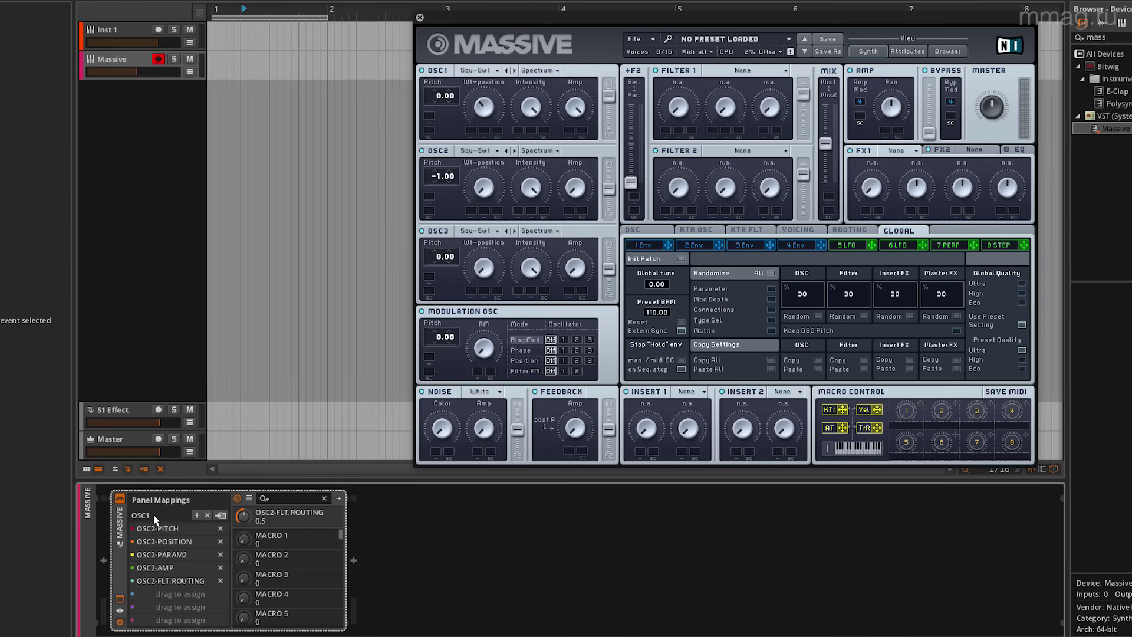
click(154, 516)
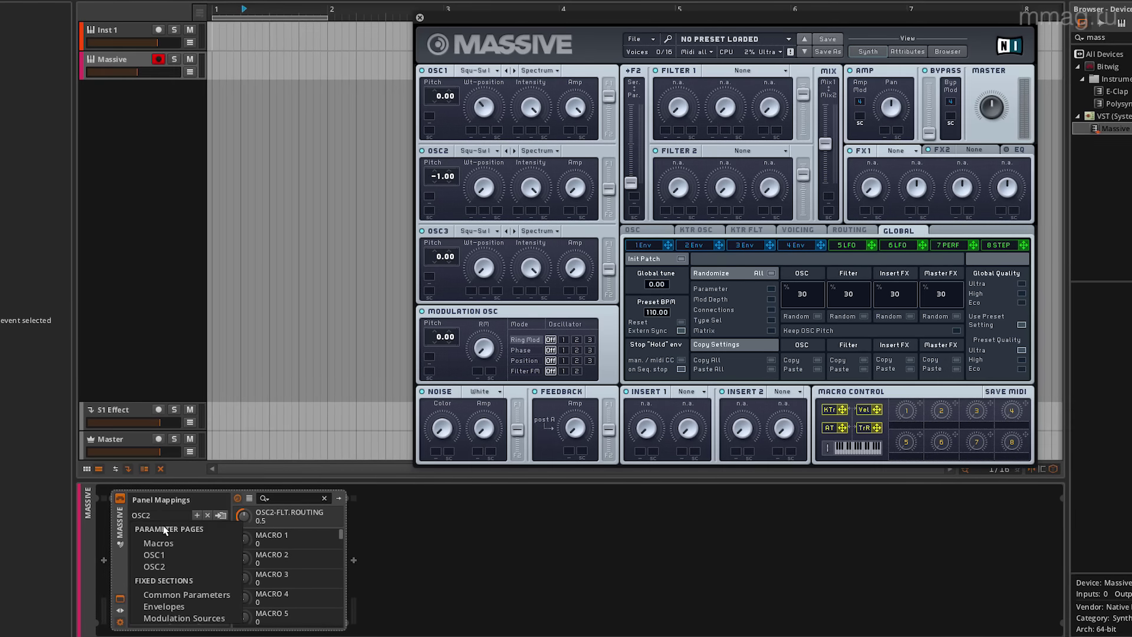
click(168, 556)
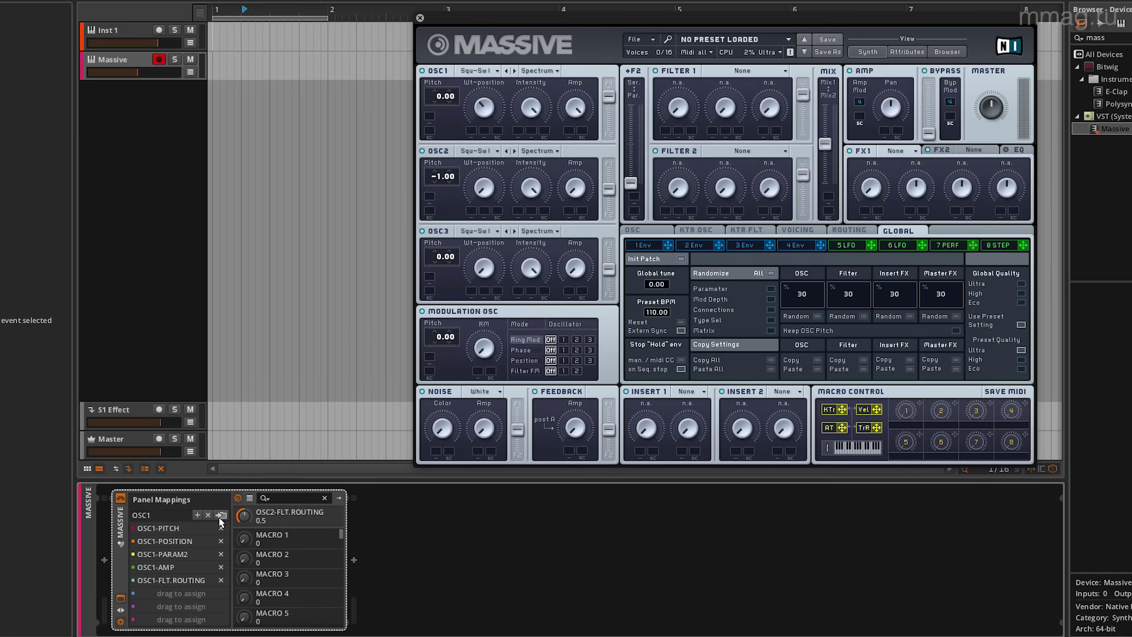
click(171, 515)
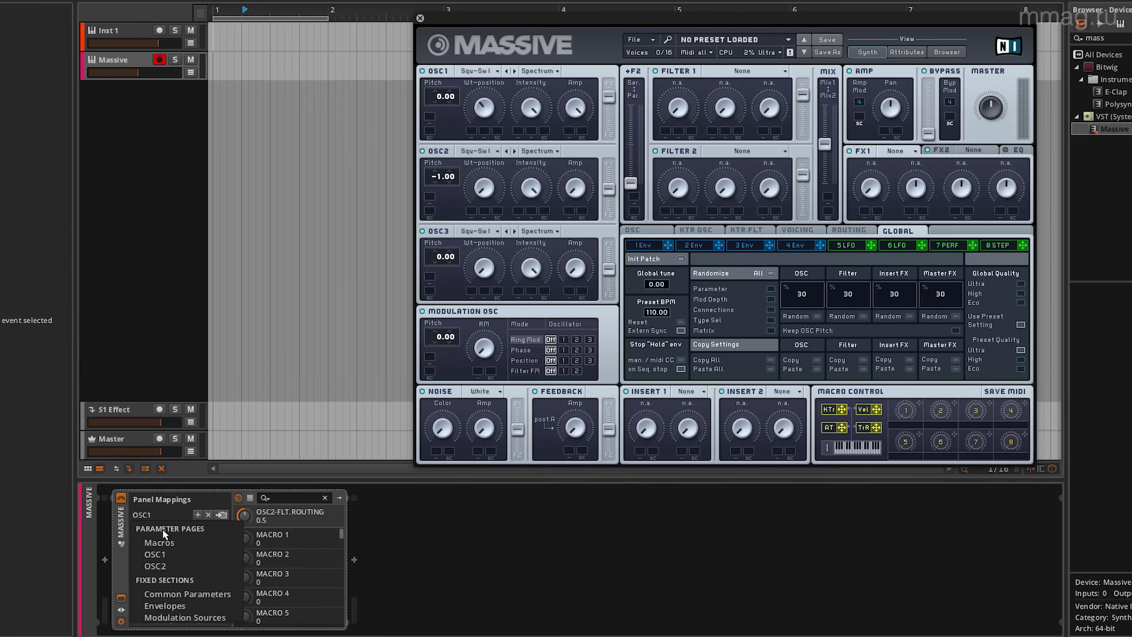
click(157, 566)
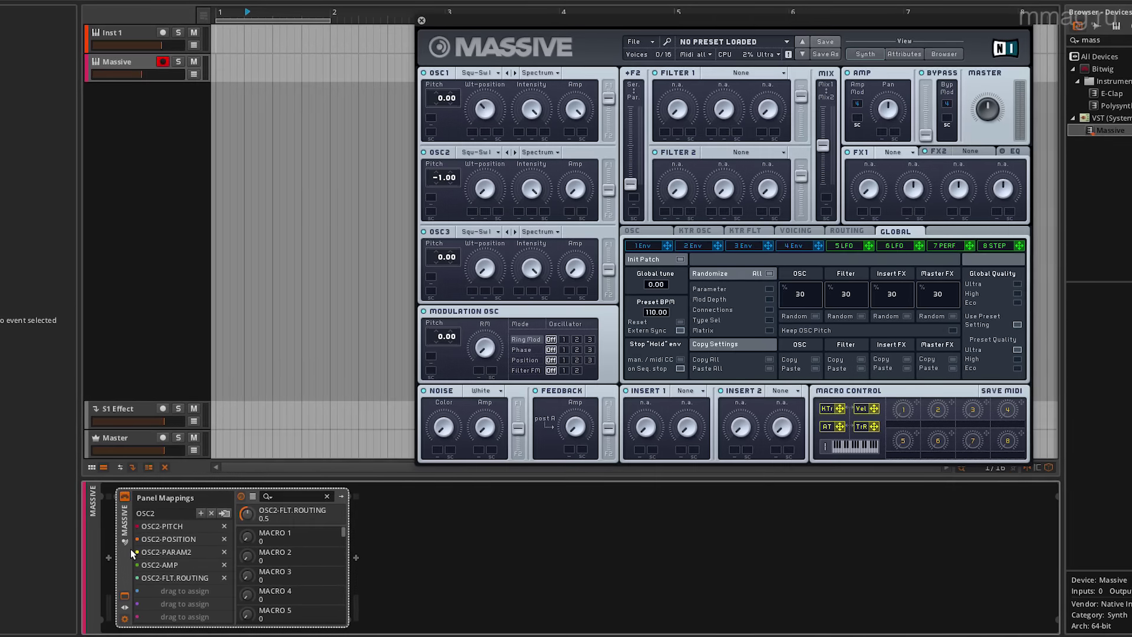
Delete Massive from the track, load a fresh instance and show its panel mappings.
key(Delete)
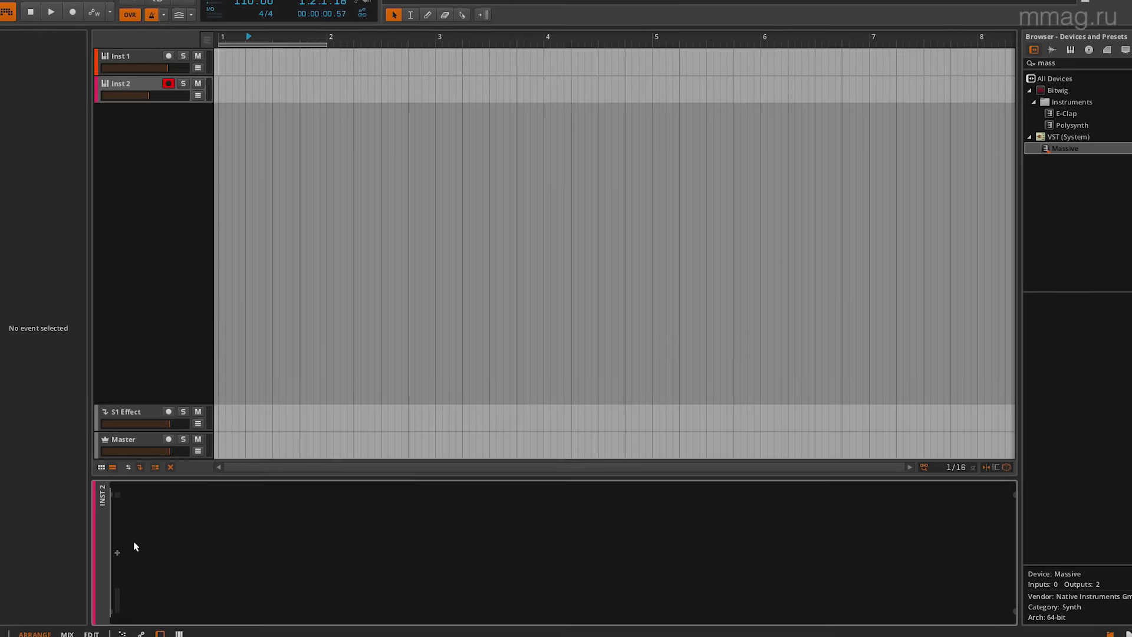
double_click(1067, 148)
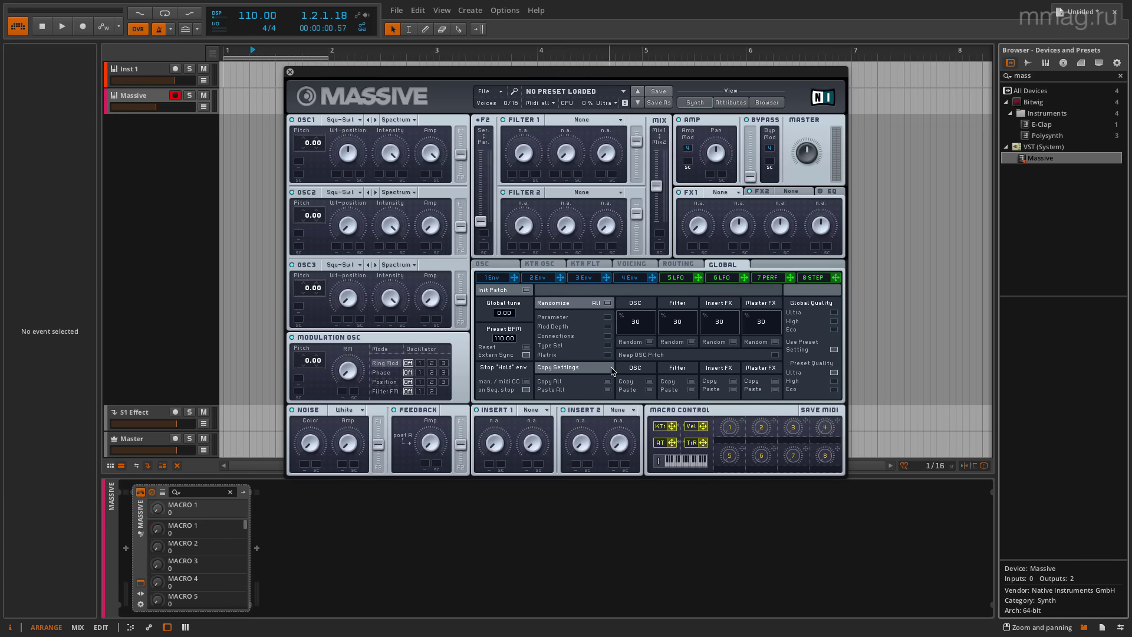
click(166, 507)
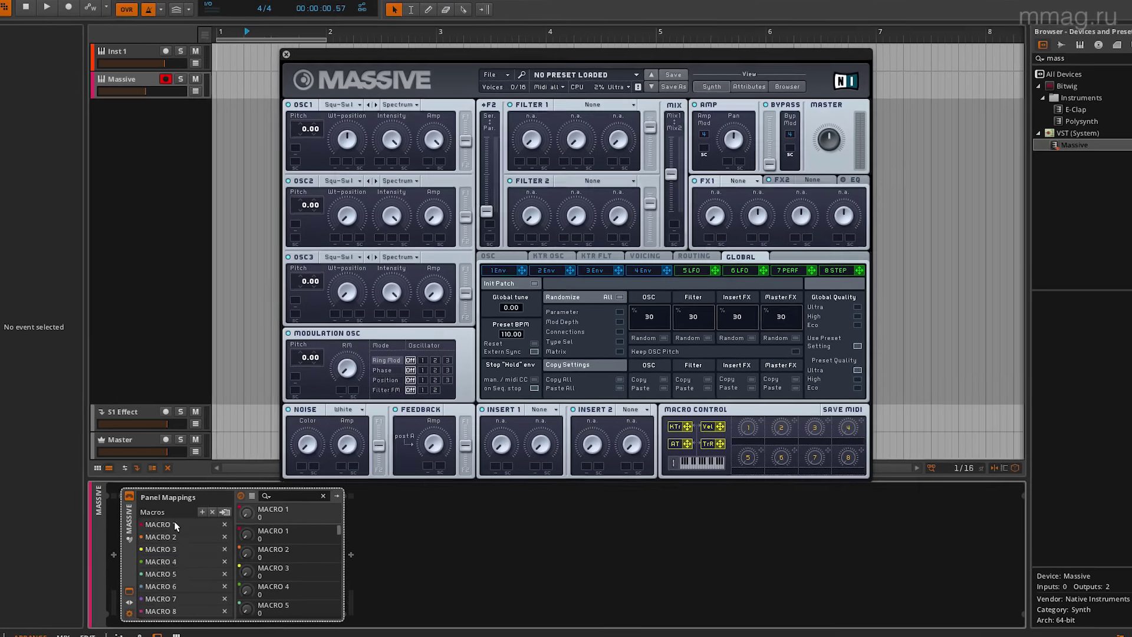
Check the OSC1 and OSC2 parameter pages on the reloaded Massive and close the mapping editor window.
click(154, 512)
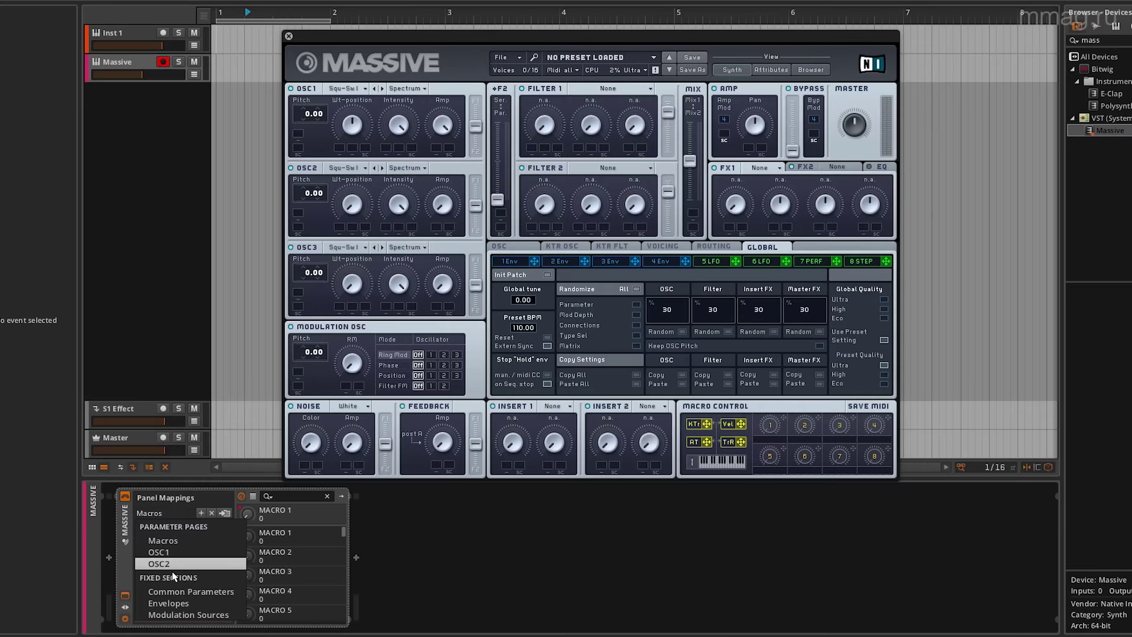
click(161, 552)
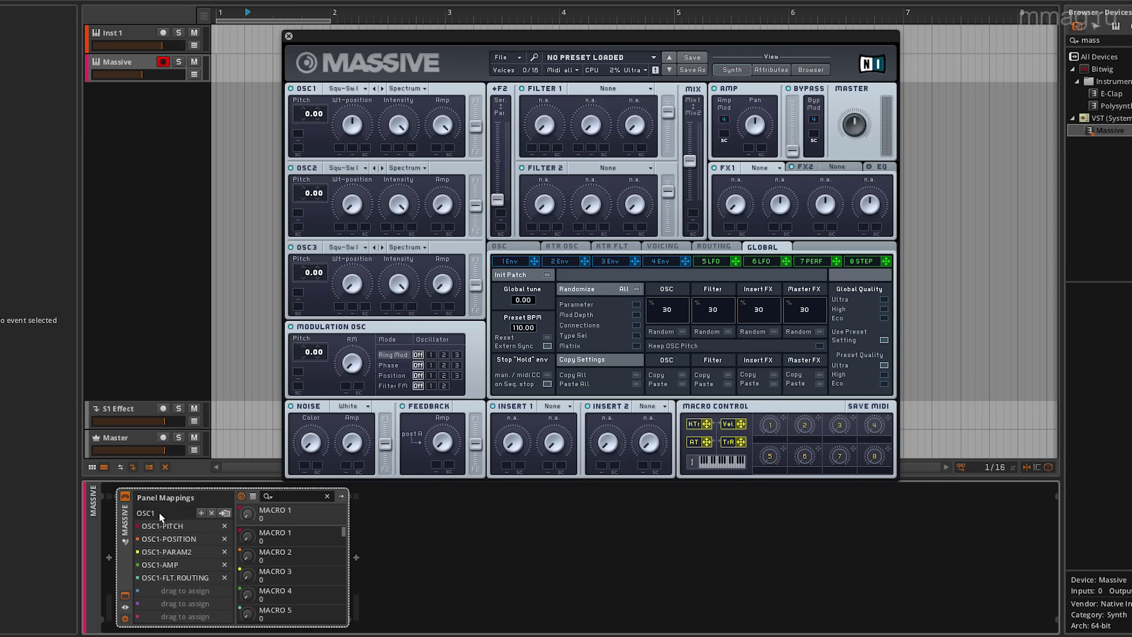
click(162, 516)
click(165, 564)
click(163, 513)
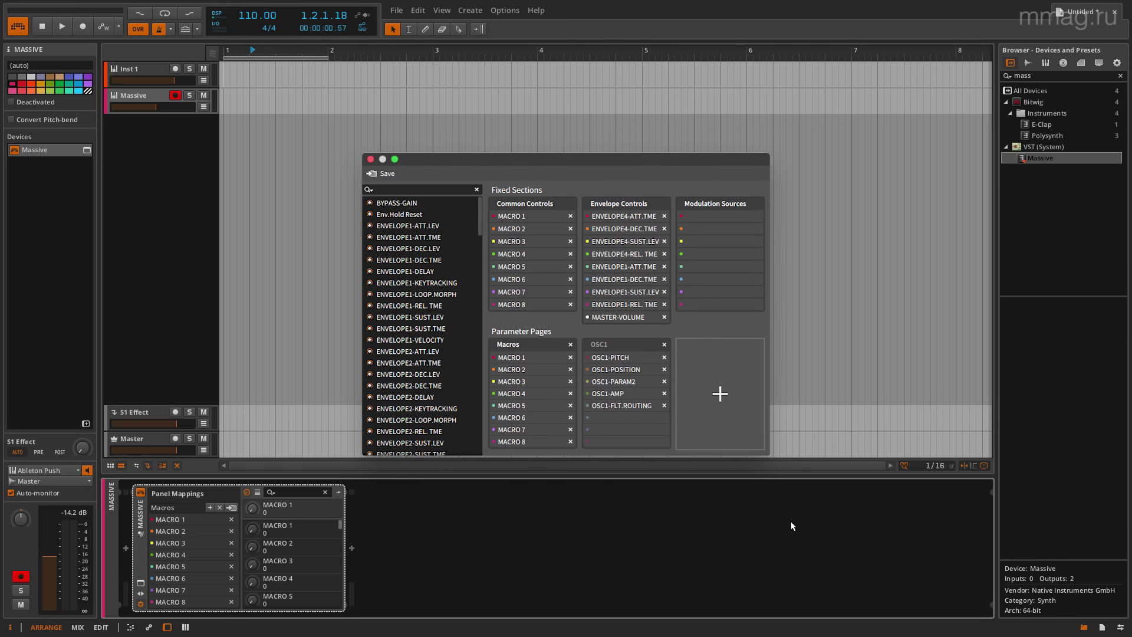
key(Escape)
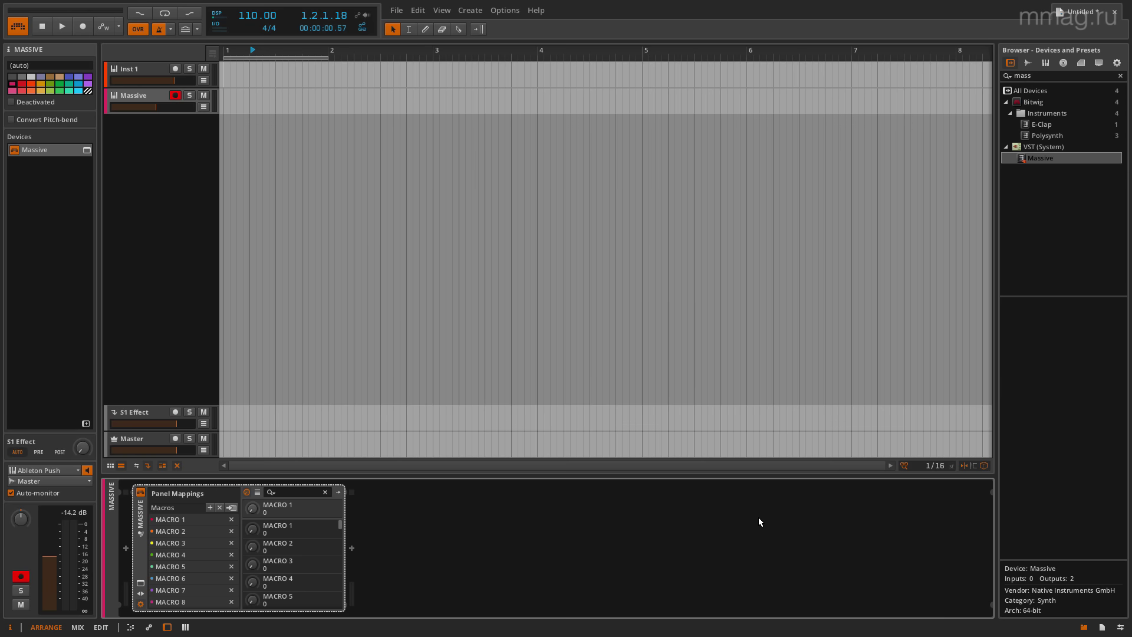
Start learning a controller assignment for the Massive track's volume.
click(130, 93)
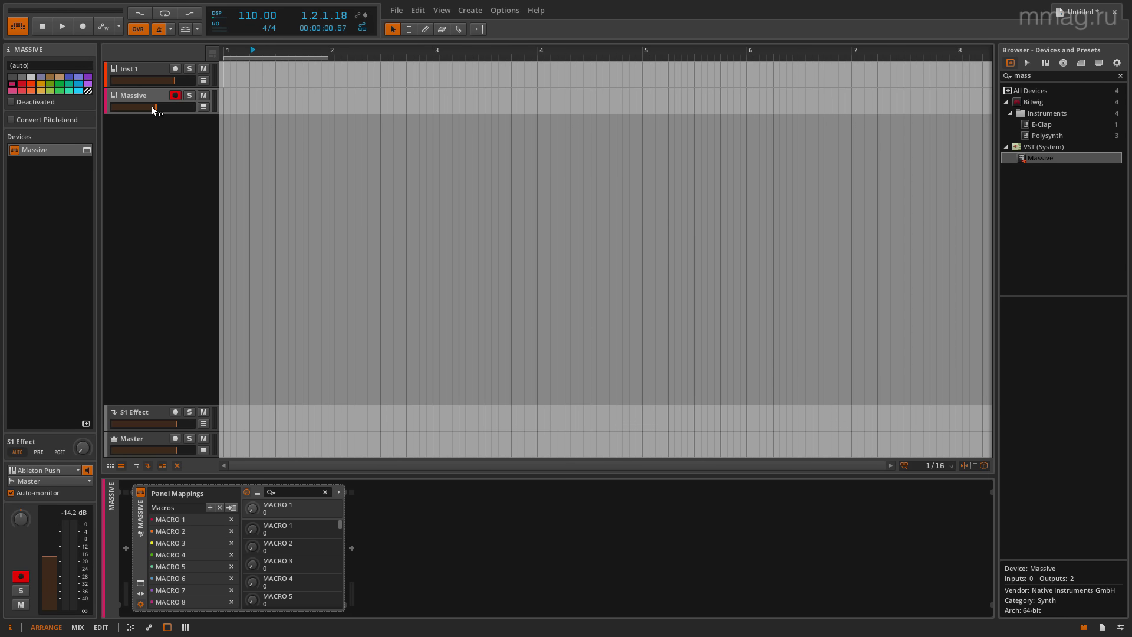
right_click(153, 110)
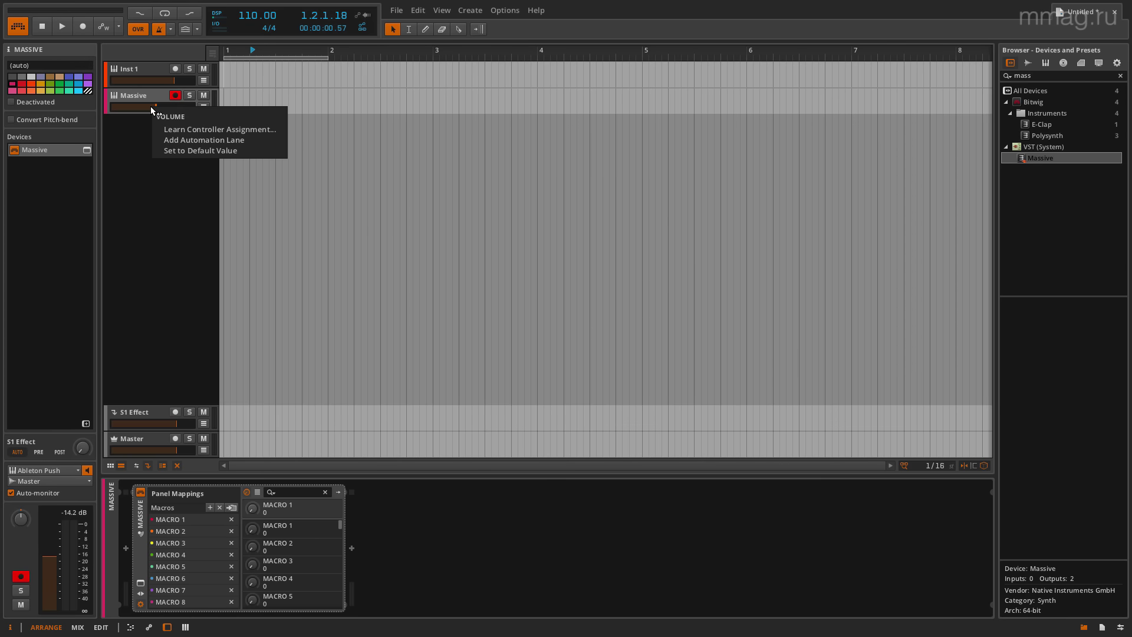
click(183, 130)
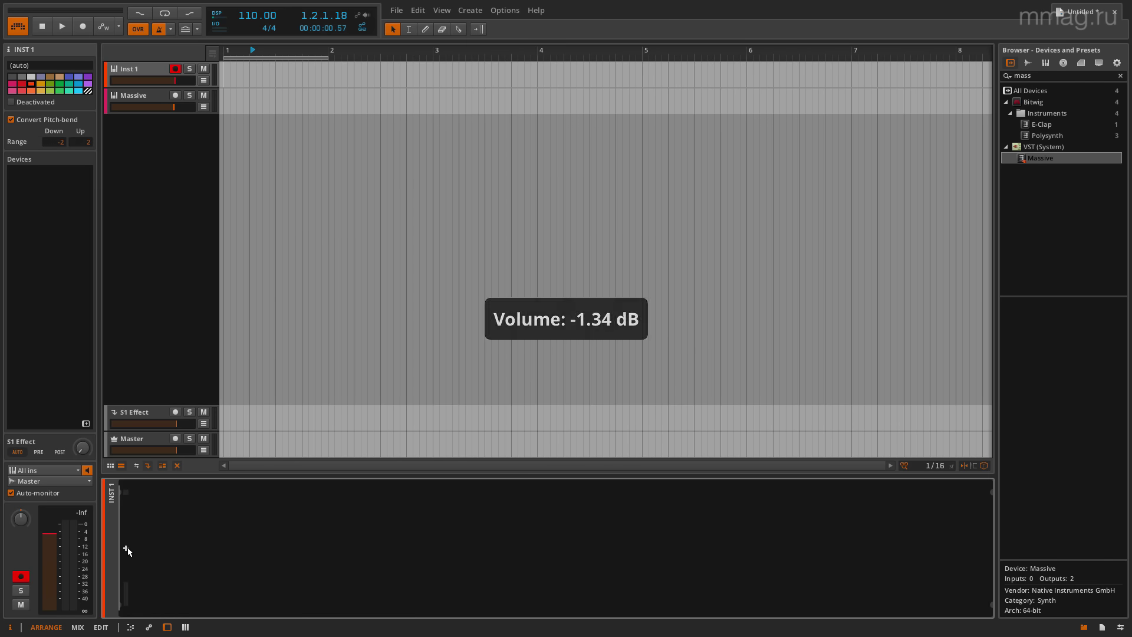
Add a Drum Machine to the Inst 1 track and start learning a controller assignment for its Output knob.
double_click(173, 534)
double_click(177, 517)
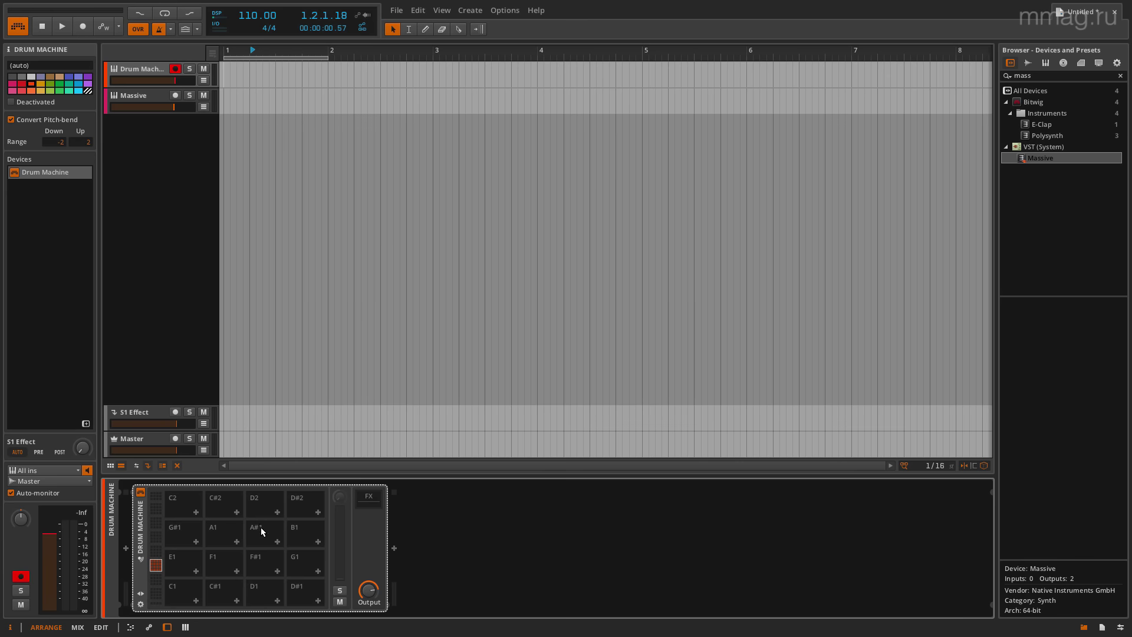
right_click(368, 590)
click(394, 608)
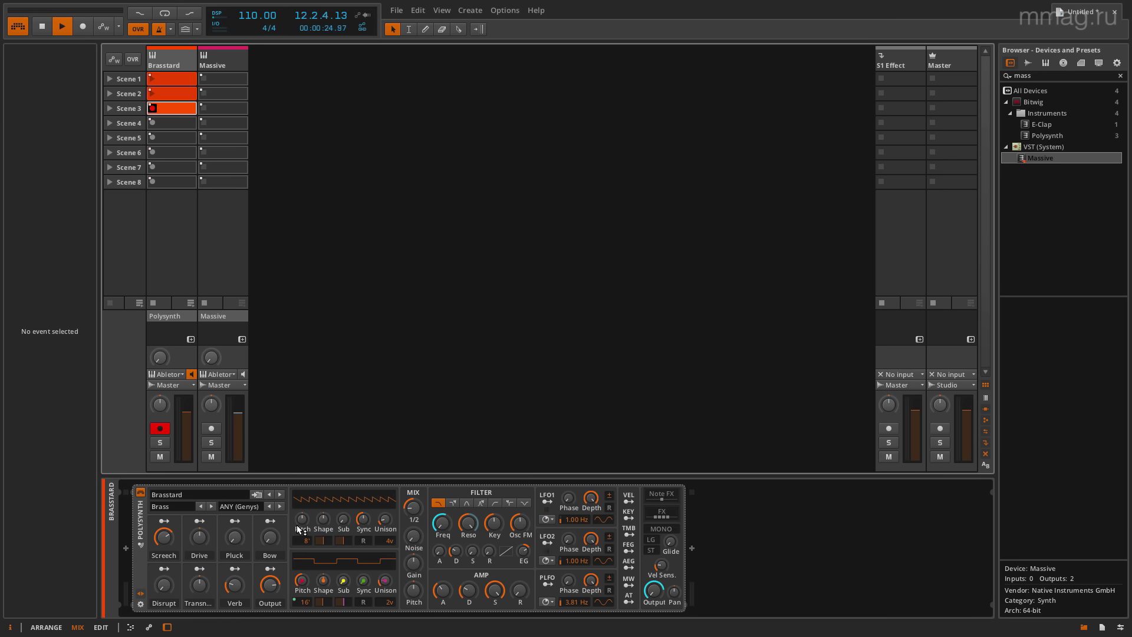
Stop playback and switch from the mix view to the arrange view.
key(space)
key(alt+1)
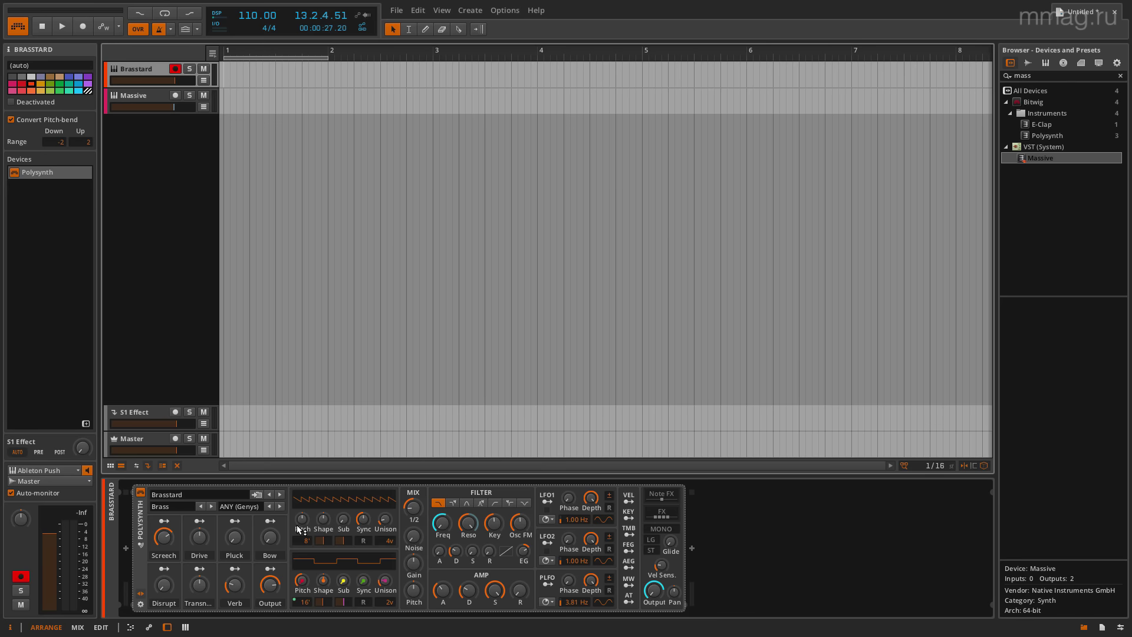